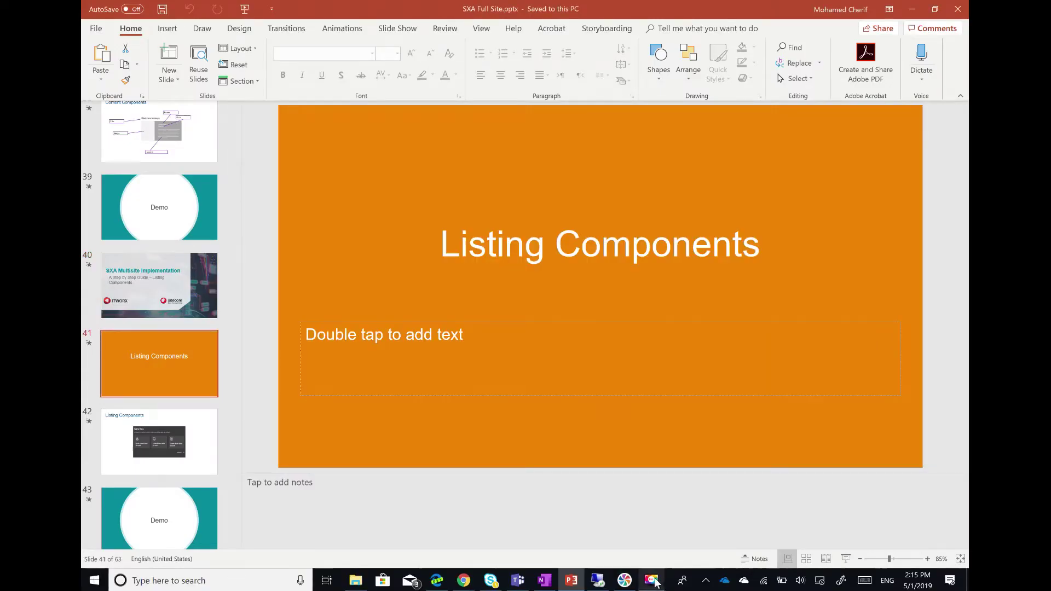
# Bring the OneDX website forward and advance its Our Products carousel two pages.
pyautogui.moveTo(463, 581)
pyautogui.click(504, 547)
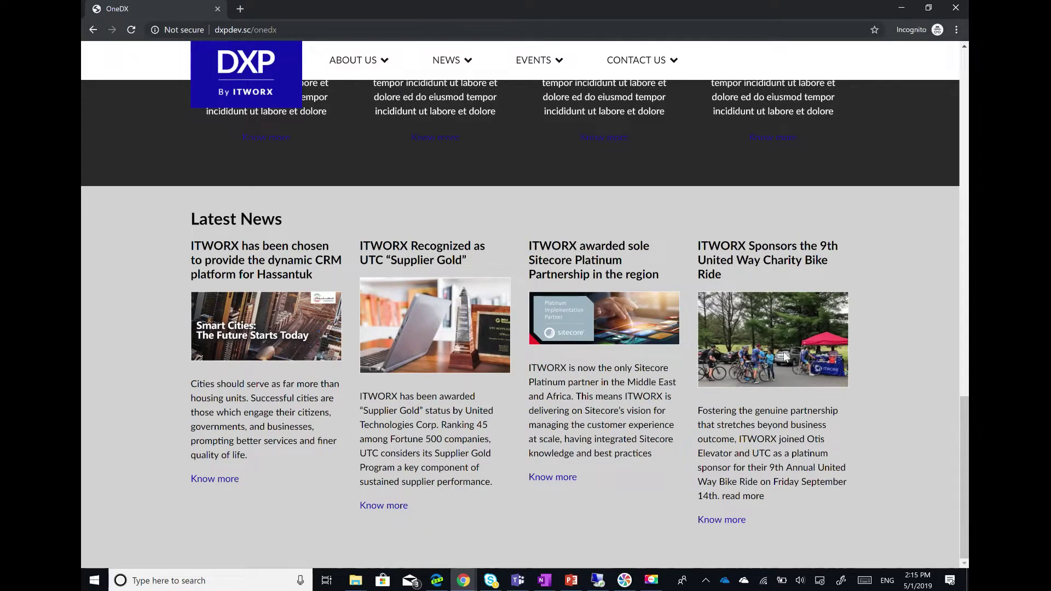
pyautogui.scroll(5, 784, 350)
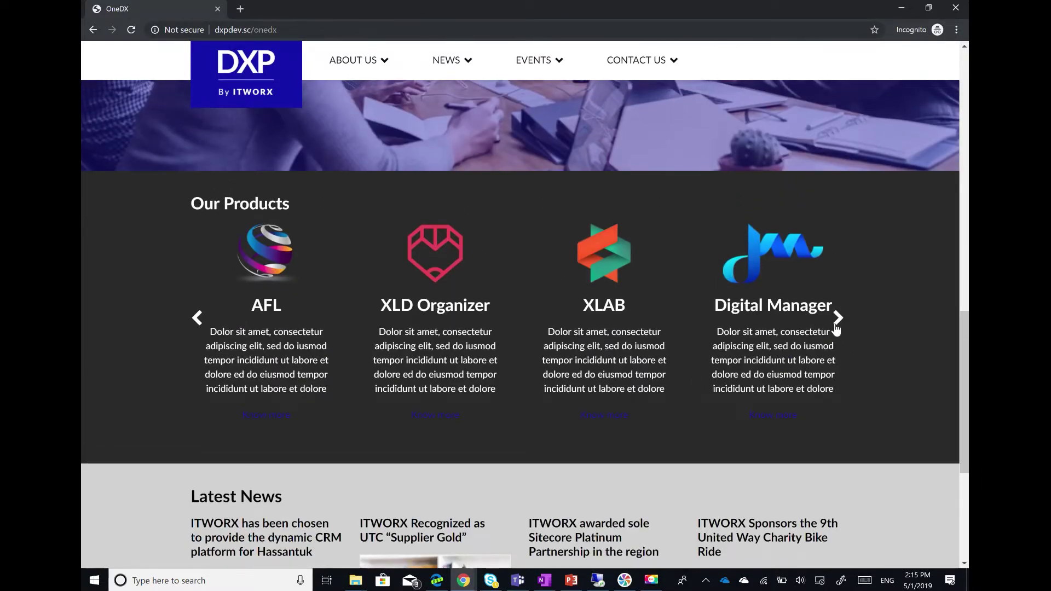
pyautogui.click(836, 327)
pyautogui.click(836, 326)
pyautogui.scroll(12, 837, 325)
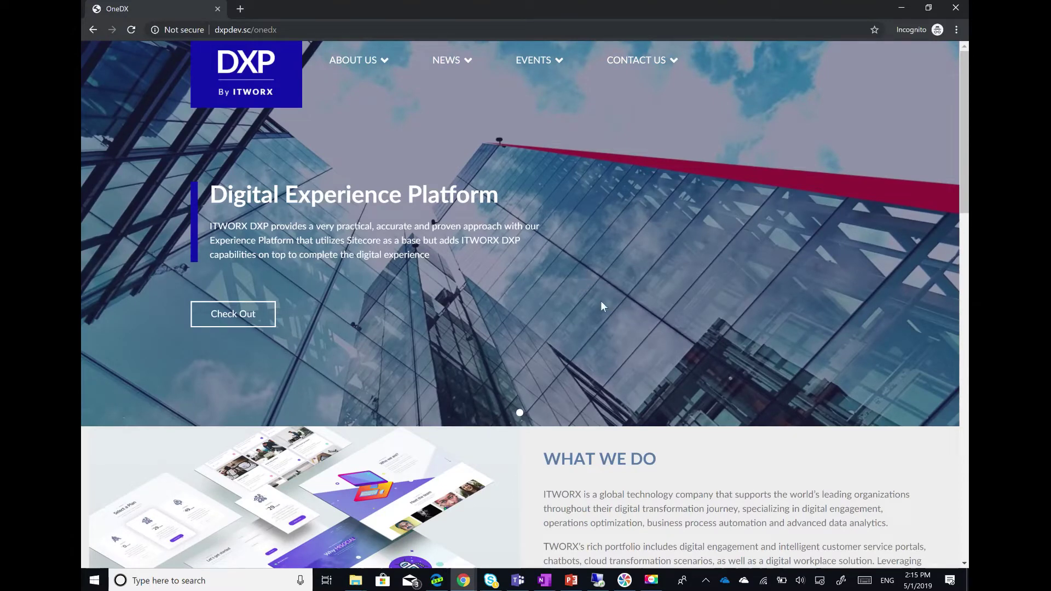
pyautogui.scroll(-9, 618, 333)
pyautogui.scroll(-1, 618, 333)
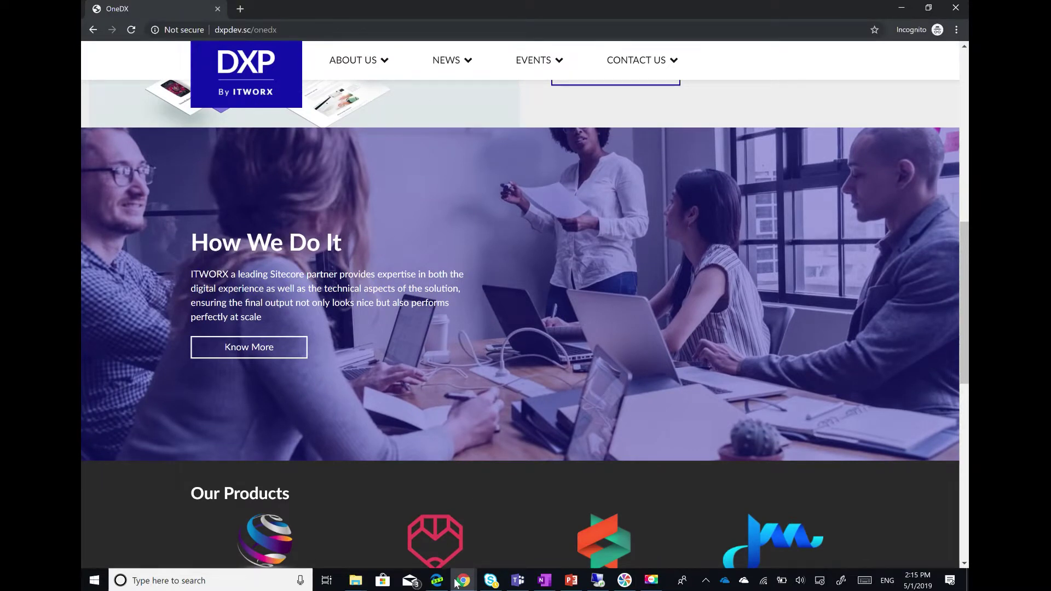
# In the Content Editor, expand Layout > Renderings > Feature > Experience Accelerator.
pyautogui.moveTo(456, 581)
pyautogui.click(417, 539)
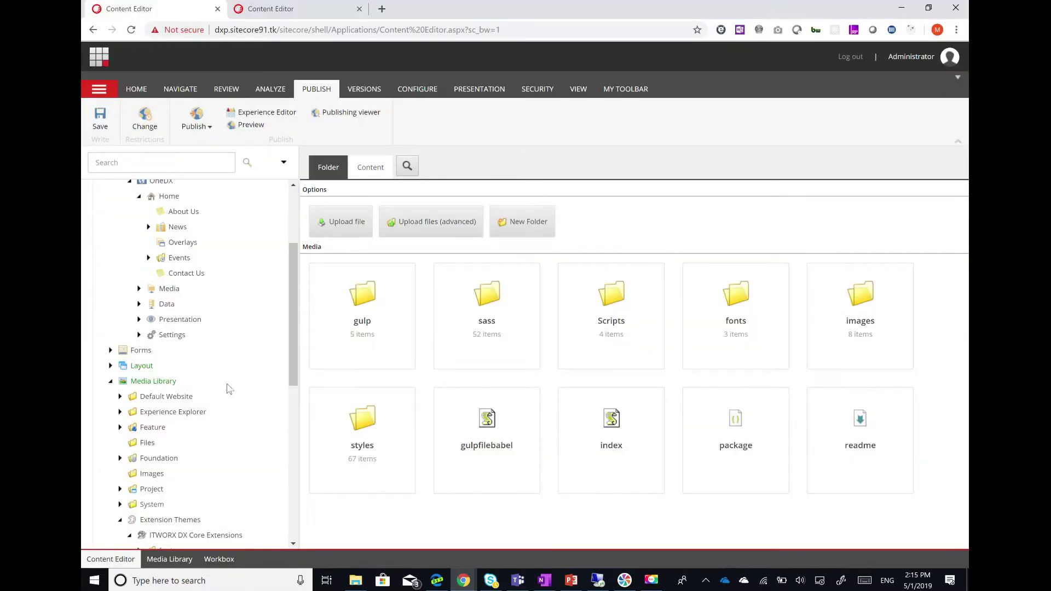
pyautogui.click(110, 366)
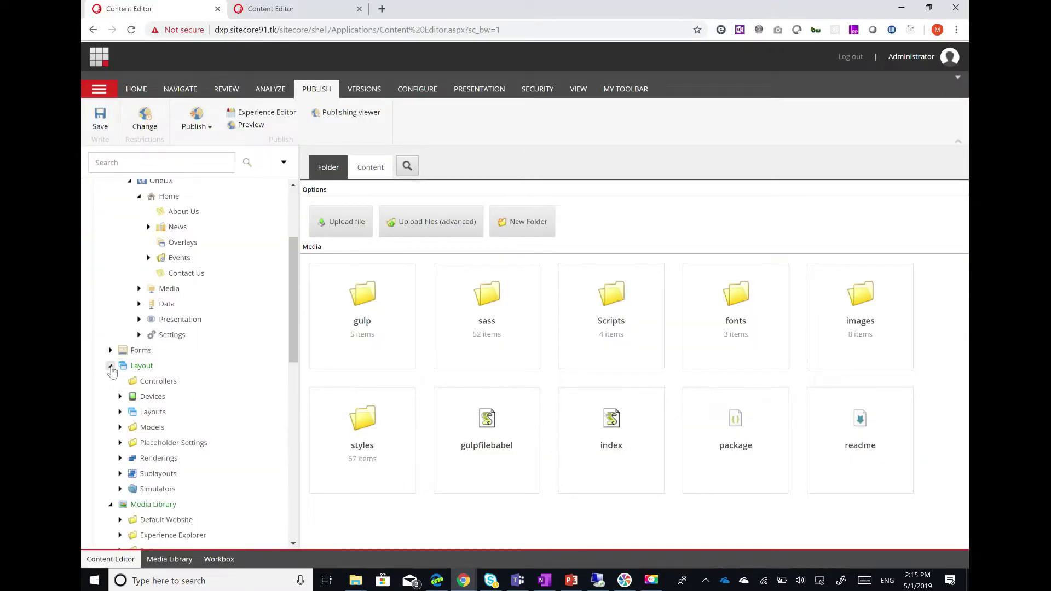
pyautogui.click(120, 458)
pyautogui.scroll(-2, 129, 350)
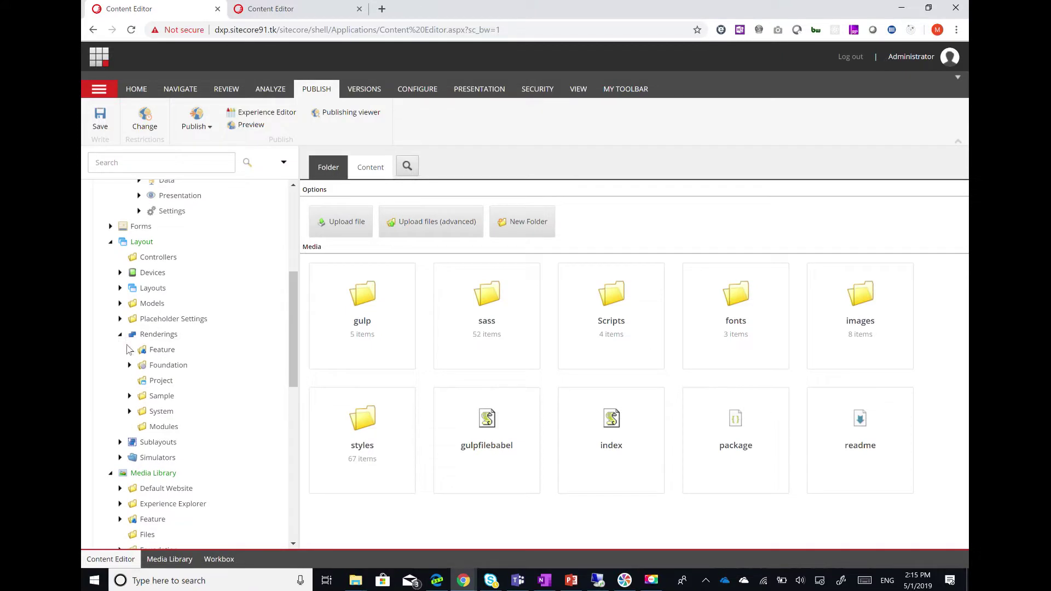
pyautogui.click(130, 349)
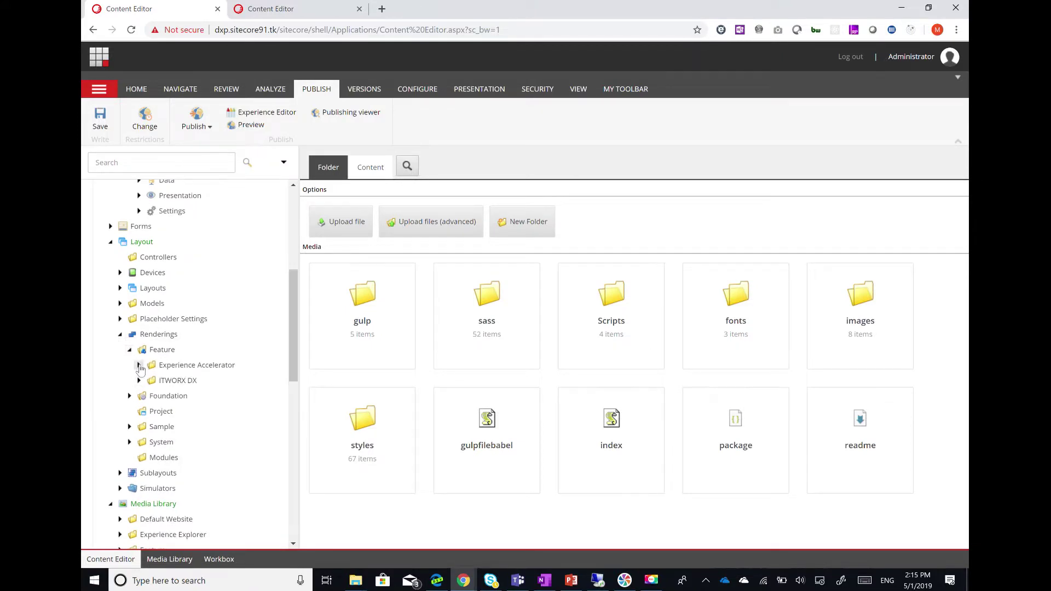
pyautogui.click(139, 366)
# Open out the Navigation and Page Content rendering folders, then collapse Navigation again.
pyautogui.scroll(-3, 186, 411)
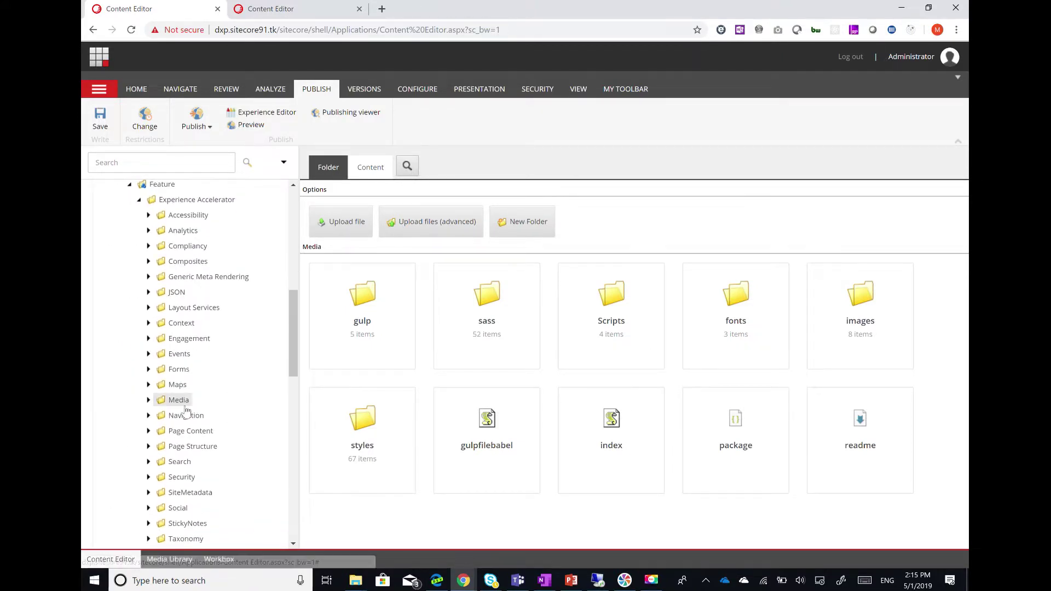
pyautogui.scroll(-2, 187, 412)
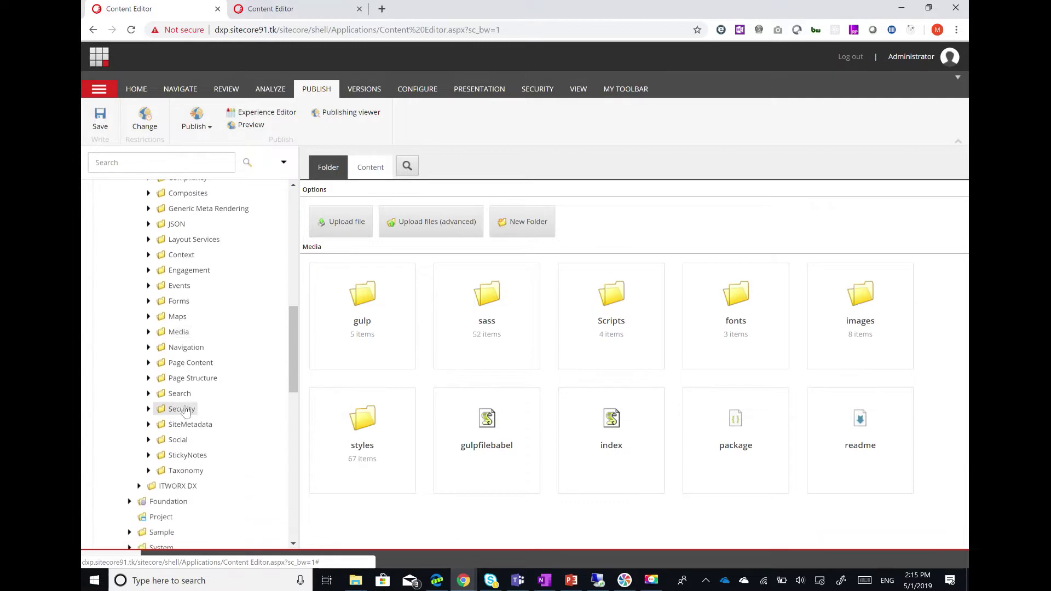
pyautogui.click(148, 347)
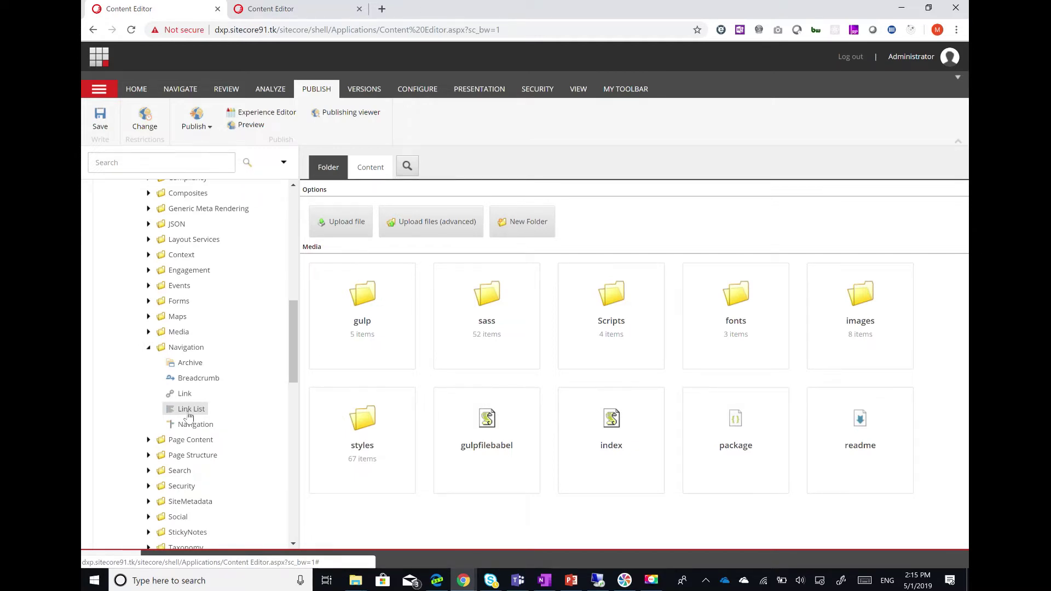
pyautogui.click(149, 440)
pyautogui.scroll(-2, 227, 474)
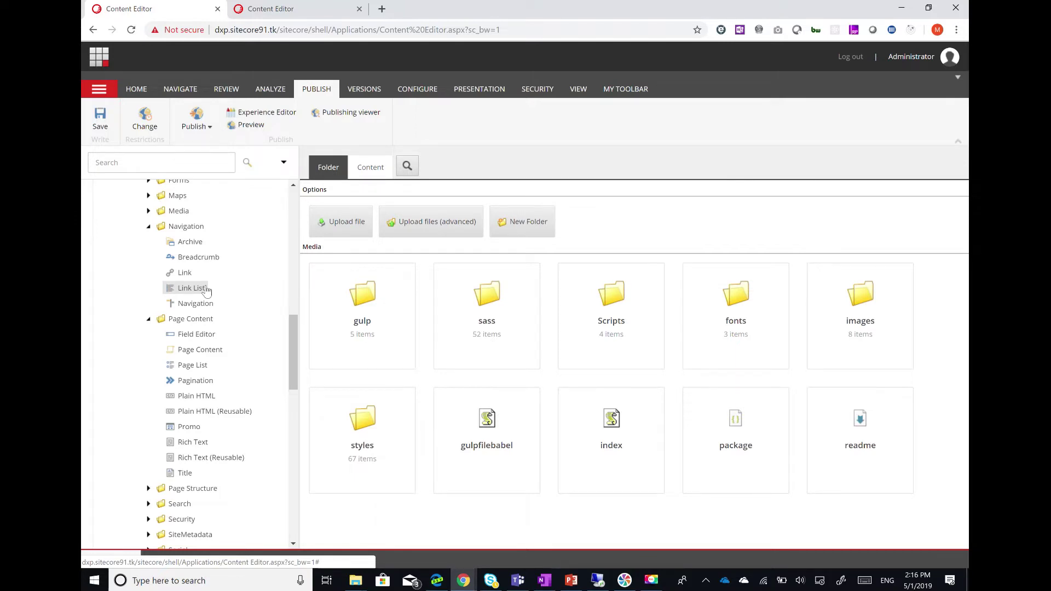
pyautogui.scroll(2, 229, 288)
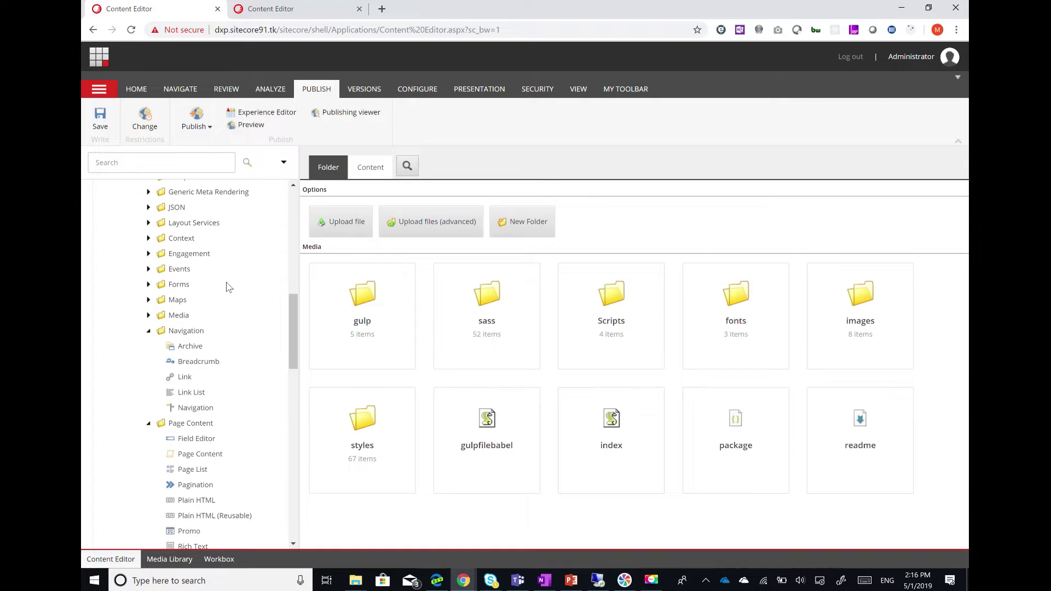
pyautogui.click(148, 330)
# Open the ITWORX DX > Content Components > Item List rendering and highlight its ItemListController.
pyautogui.click(148, 346)
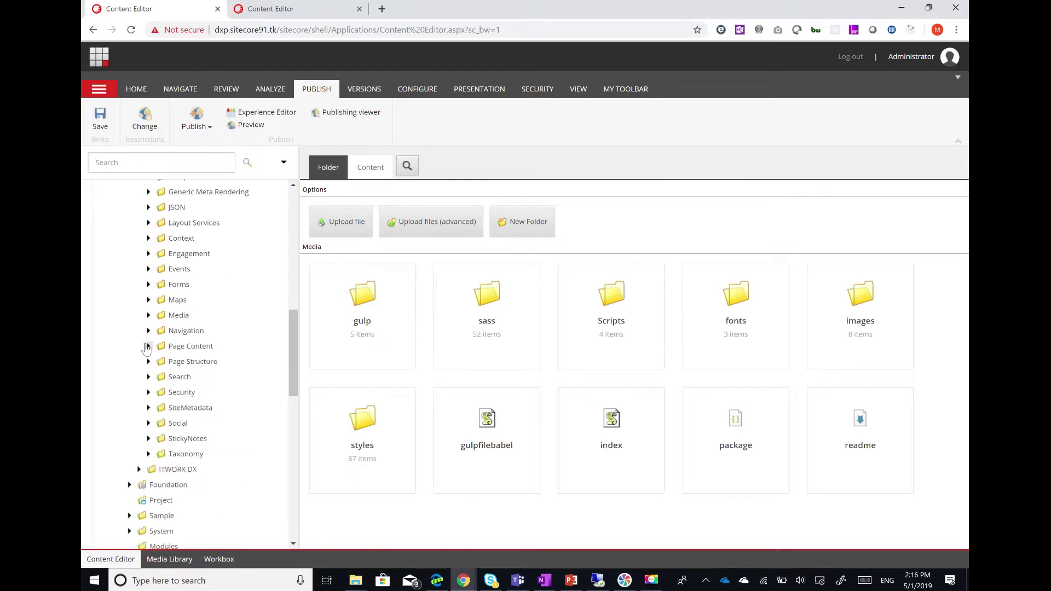
pyautogui.click(139, 470)
pyautogui.scroll(-3, 195, 465)
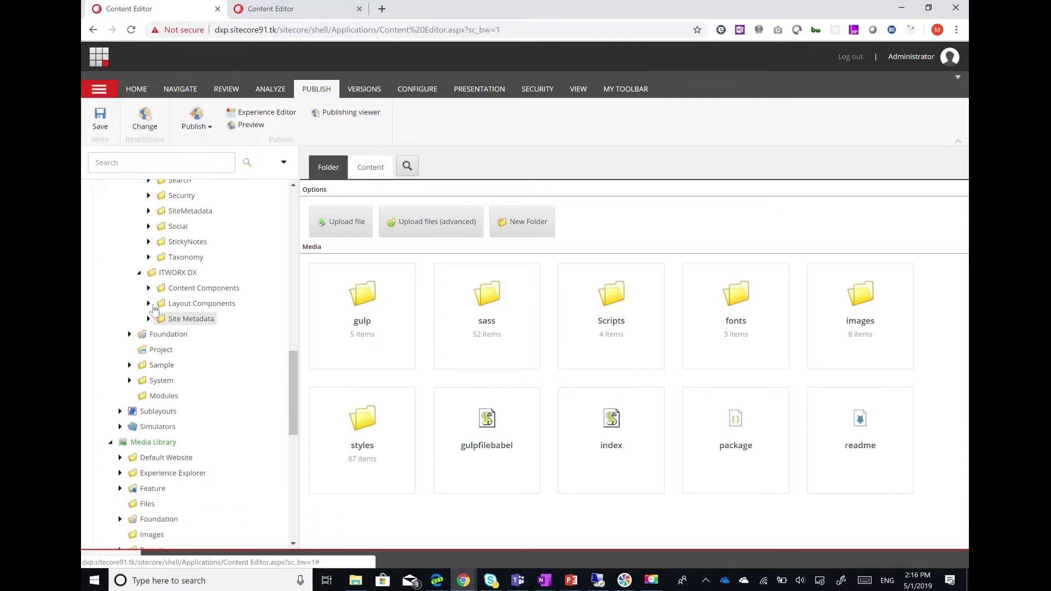
pyautogui.click(148, 288)
pyautogui.click(157, 380)
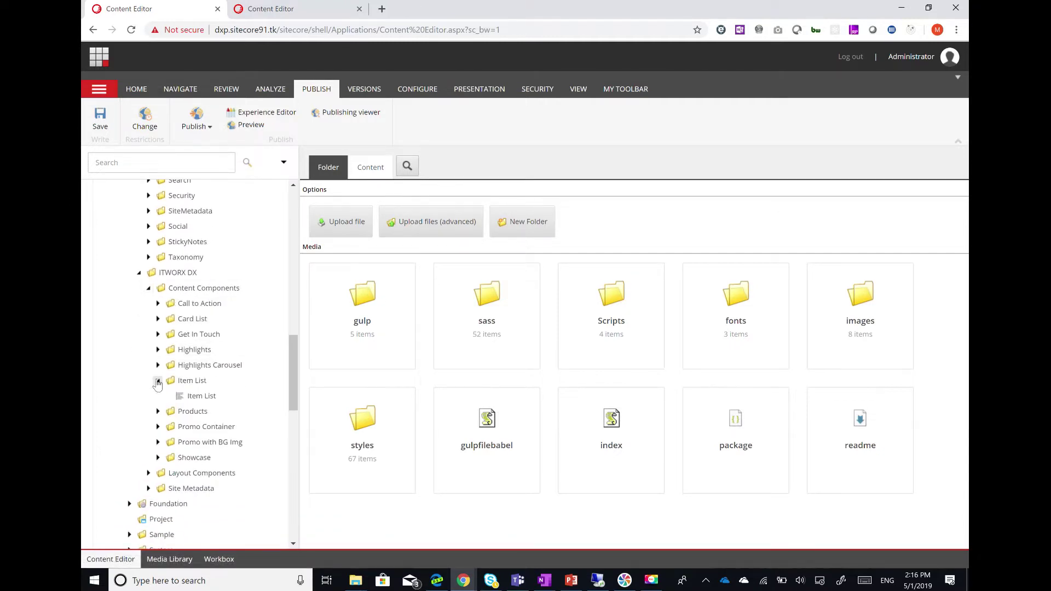
pyautogui.click(197, 396)
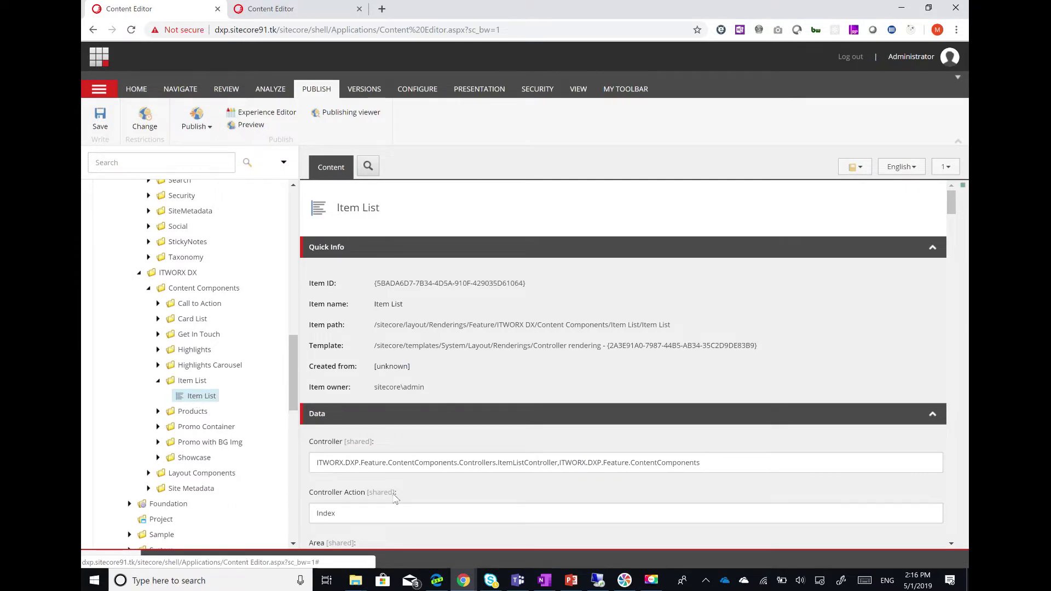
pyautogui.doubleClick(516, 465)
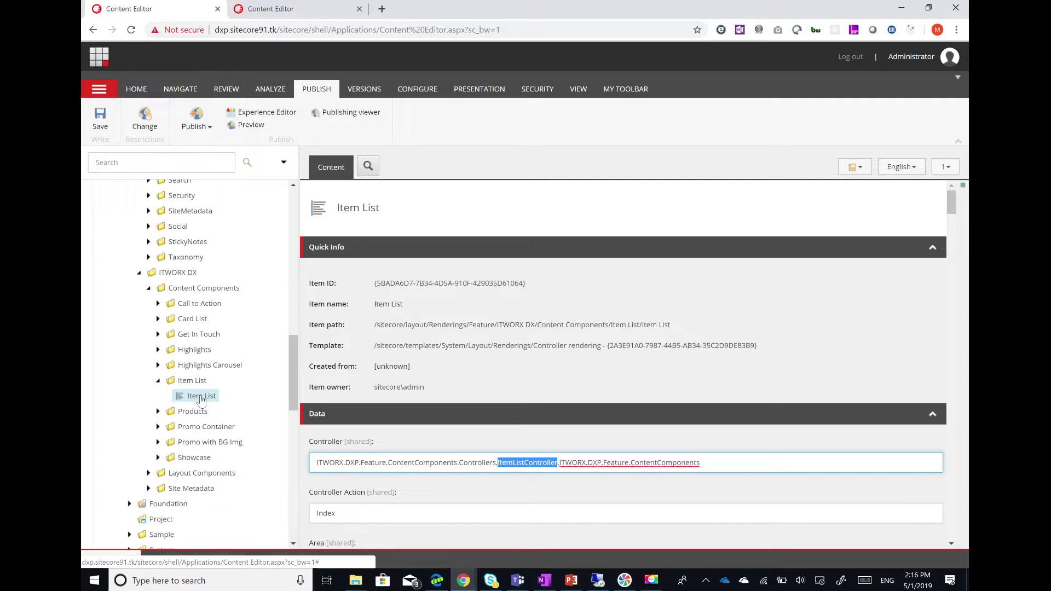
pyautogui.scroll(-12, 138, 344)
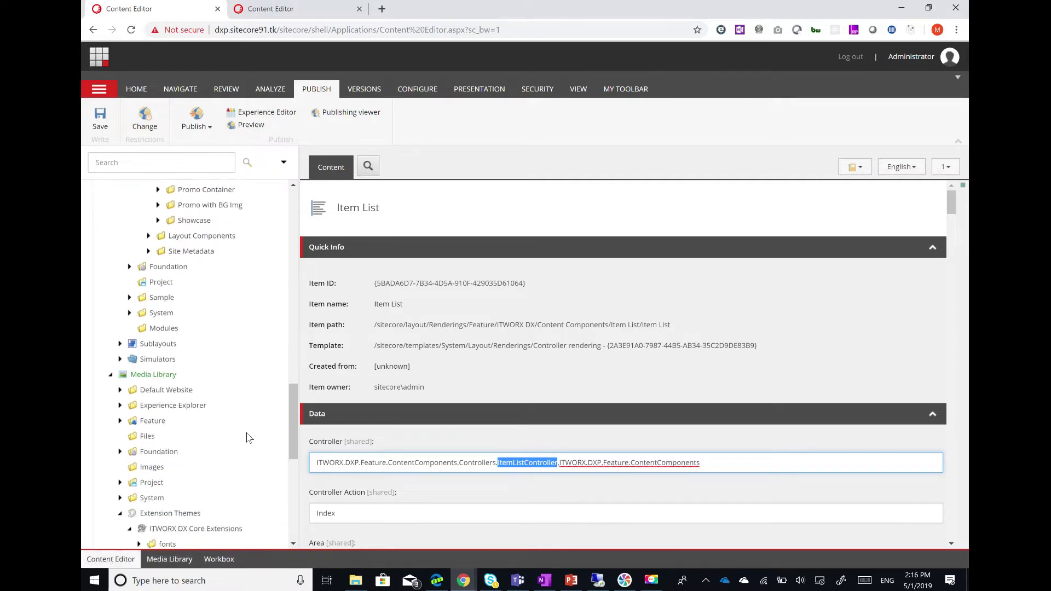
# Open the Item List template under Templates > Feature > ITWORX DX > Content Components to view its fields.
pyautogui.click(110, 541)
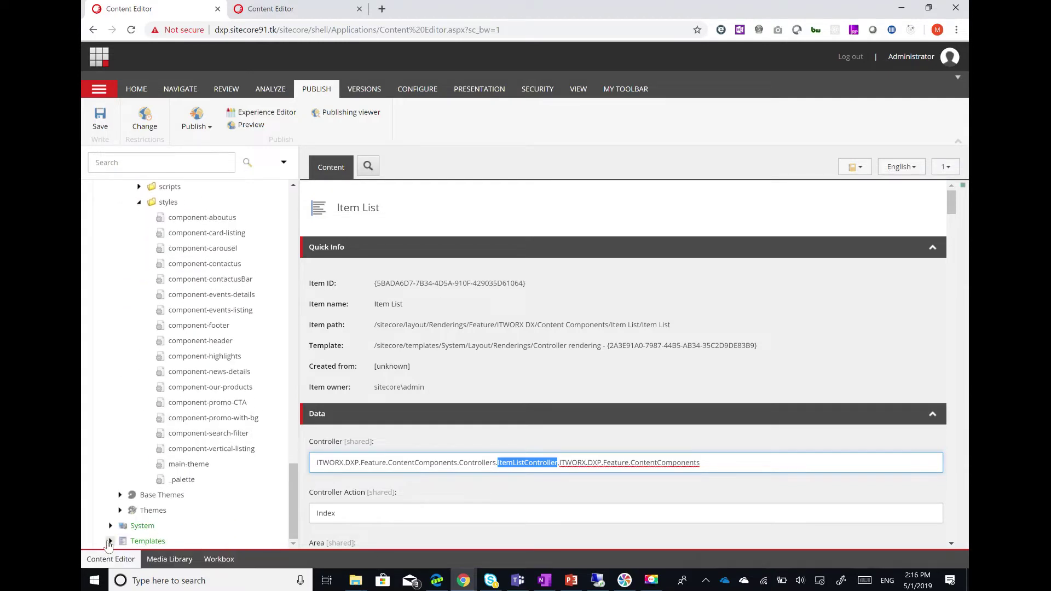
pyautogui.scroll(-3, 222, 499)
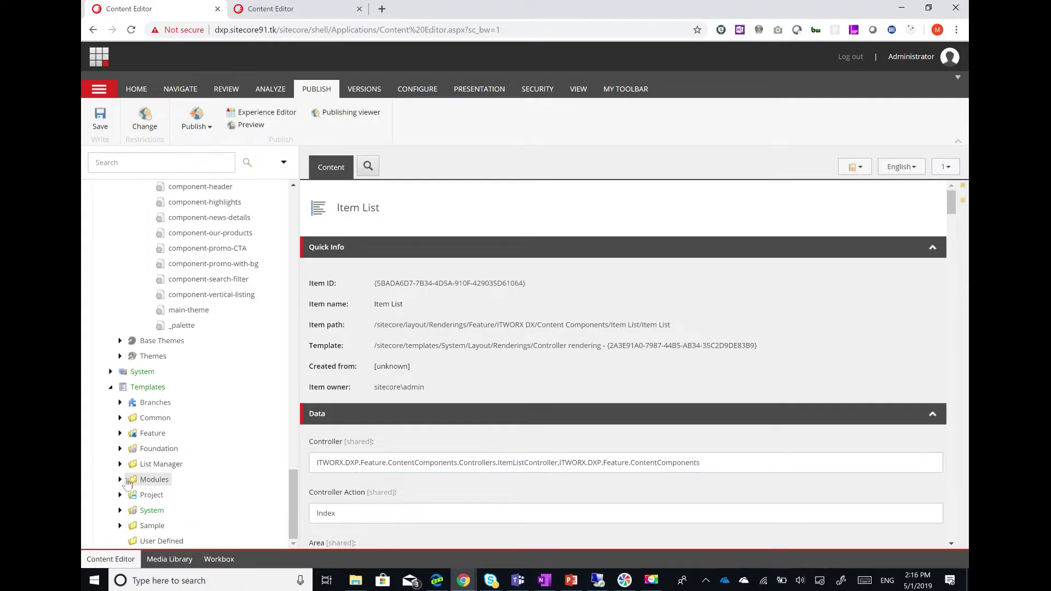
pyautogui.click(120, 433)
pyautogui.click(129, 464)
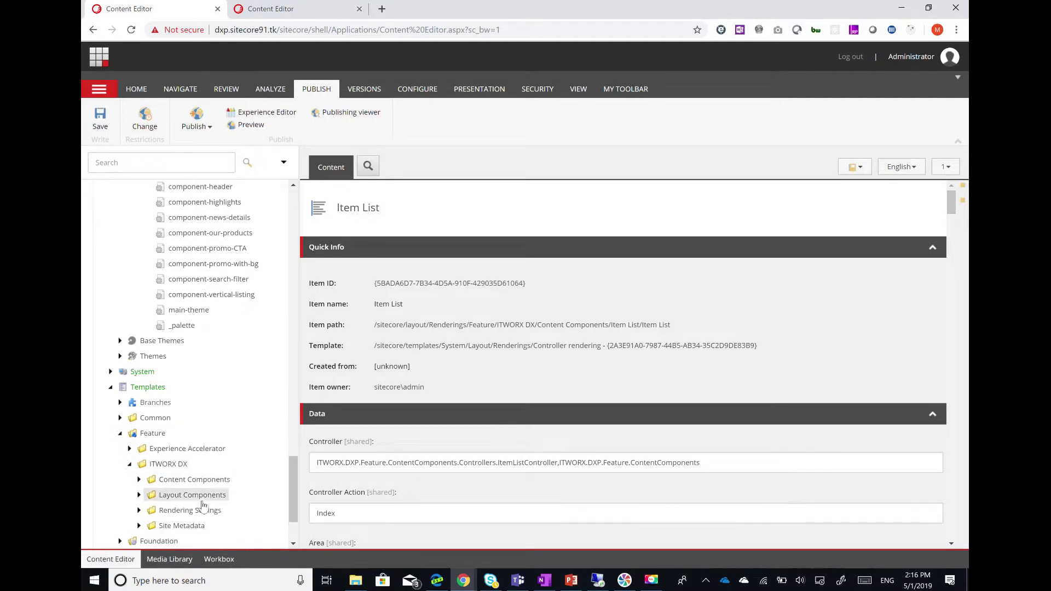
pyautogui.scroll(-3, 135, 444)
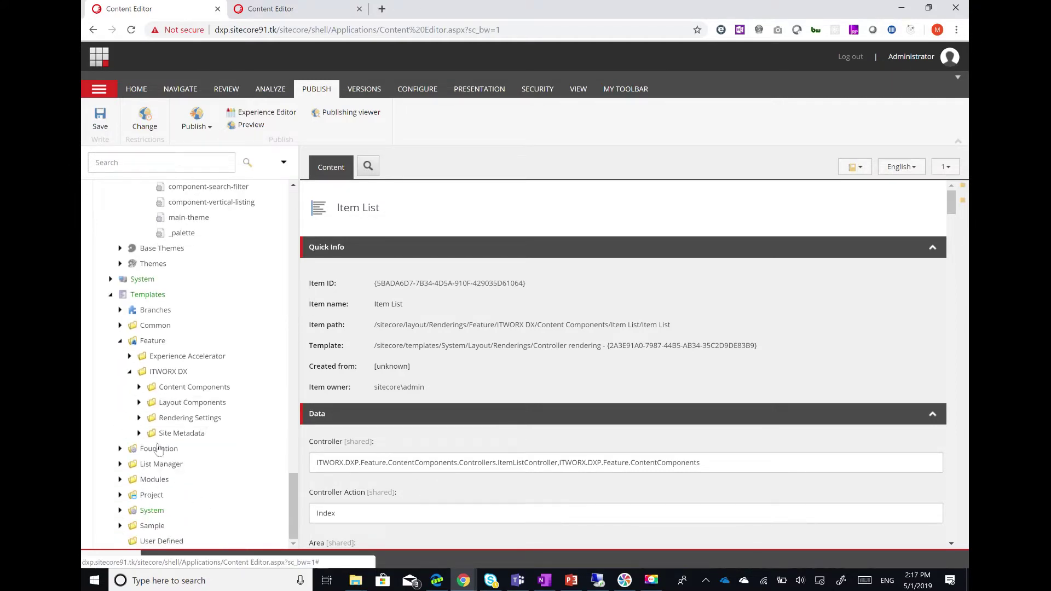
pyautogui.click(139, 387)
pyautogui.scroll(-2, 157, 438)
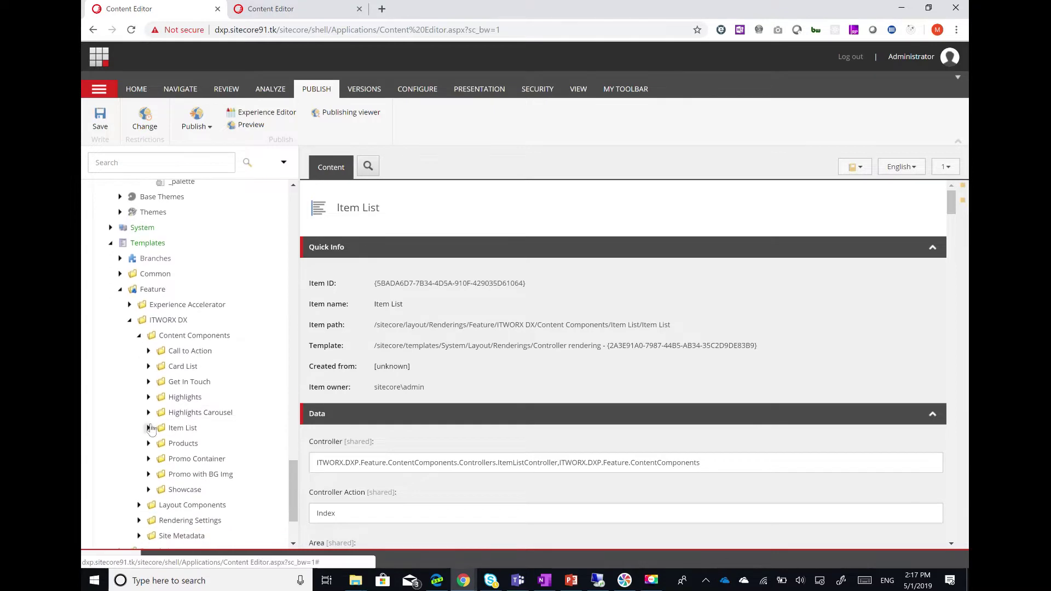
pyautogui.click(149, 428)
pyautogui.click(158, 459)
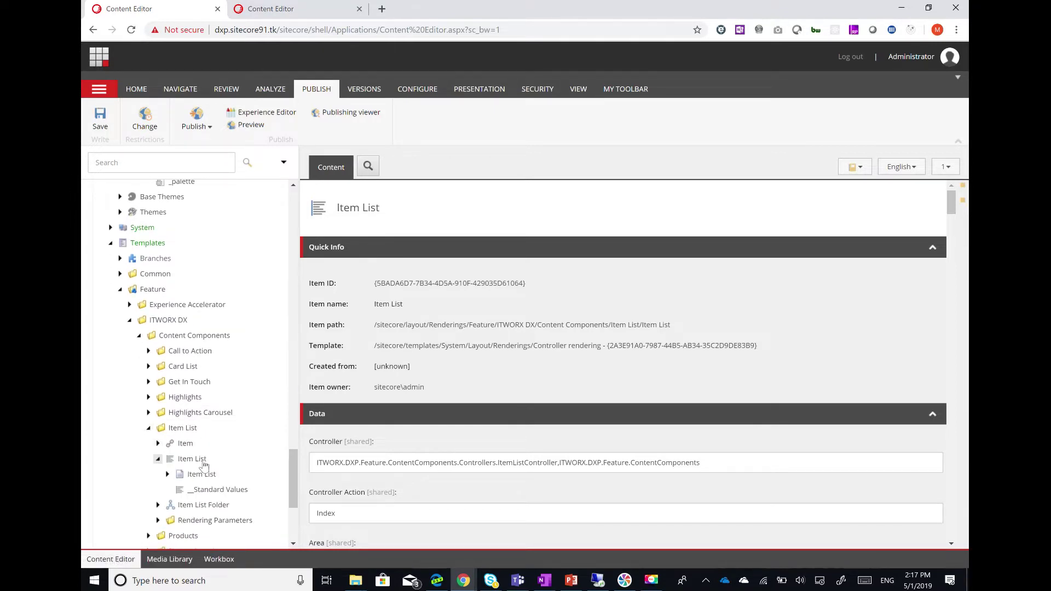
pyautogui.scroll(-3, 156, 438)
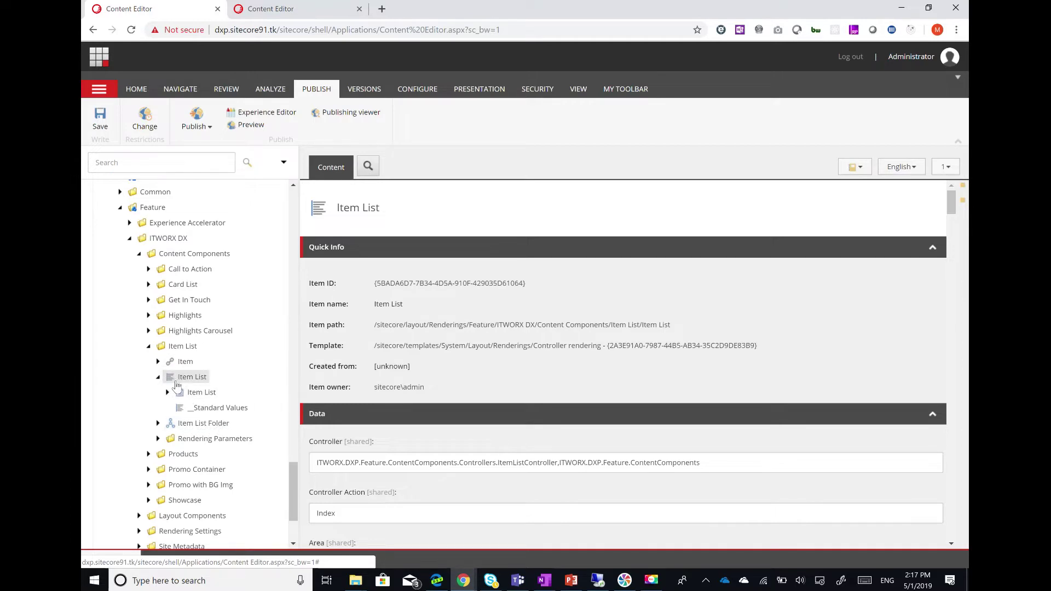
pyautogui.click(176, 385)
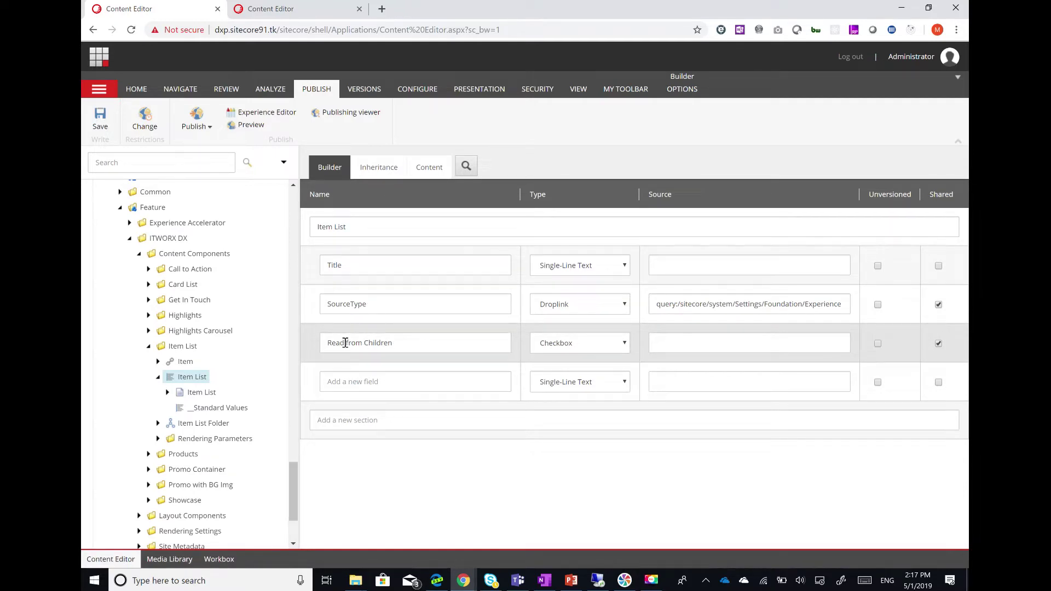
# Point out the Read from Children field, then expand the OneDX Data folder and browse its items.
pyautogui.moveTo(340, 343); pyautogui.dragTo(423, 342)
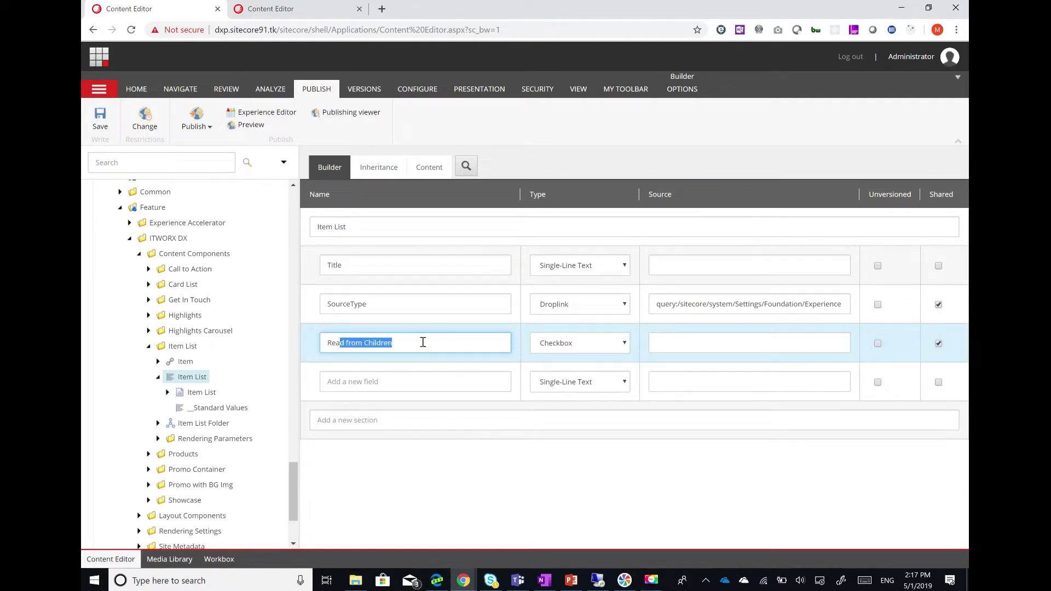
pyautogui.click(416, 346)
pyautogui.scroll(15, 244, 315)
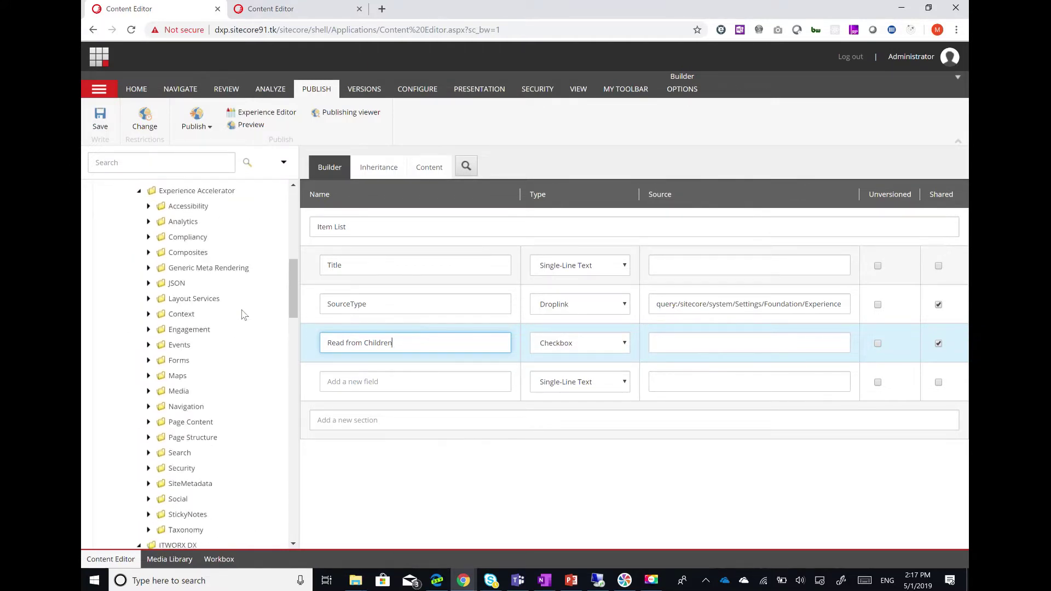
pyautogui.scroll(6, 227, 408)
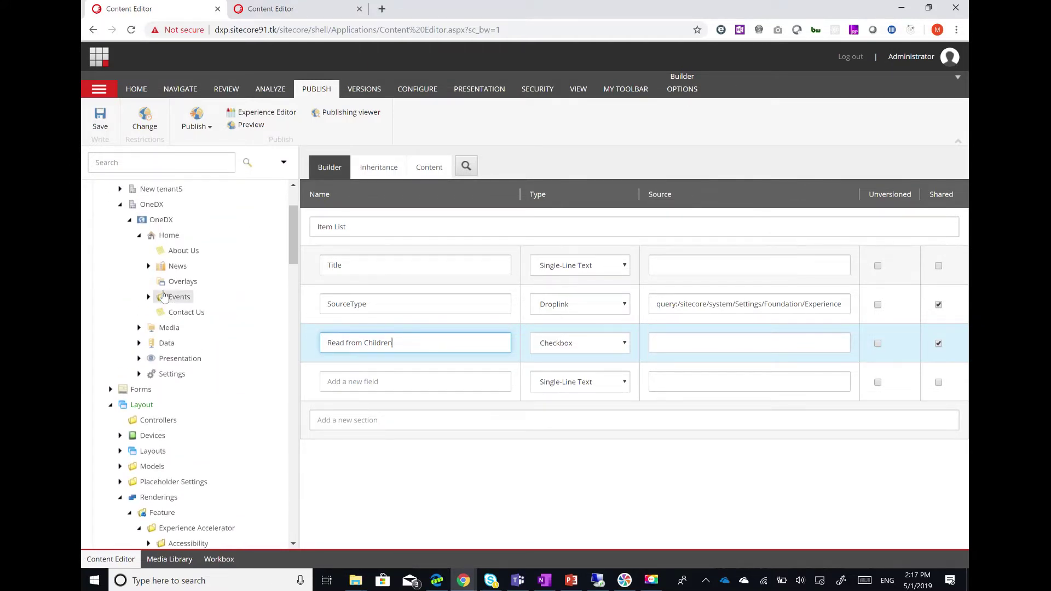
pyautogui.click(139, 343)
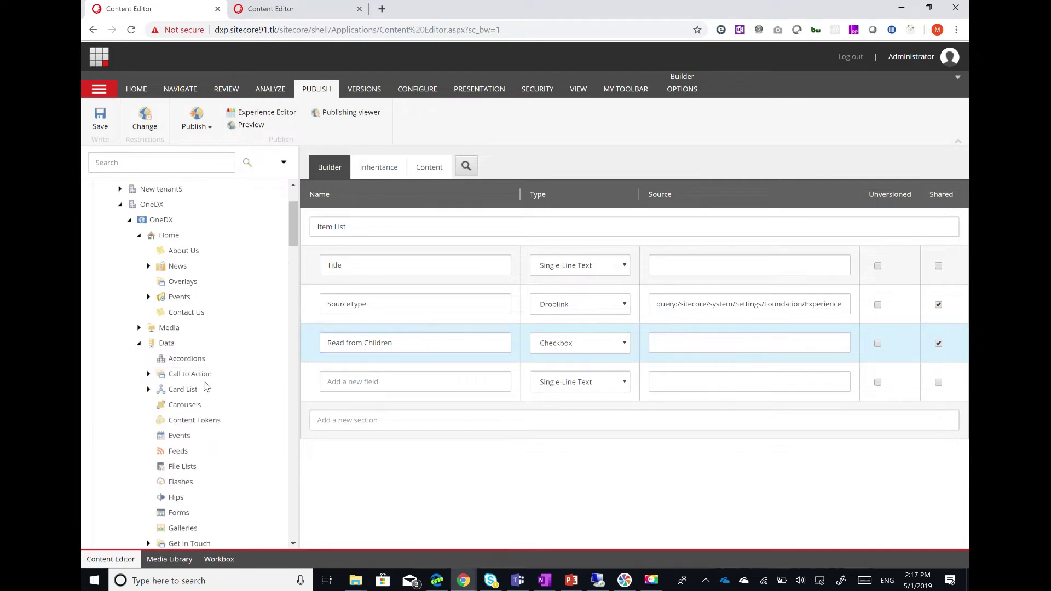
pyautogui.scroll(-3, 207, 387)
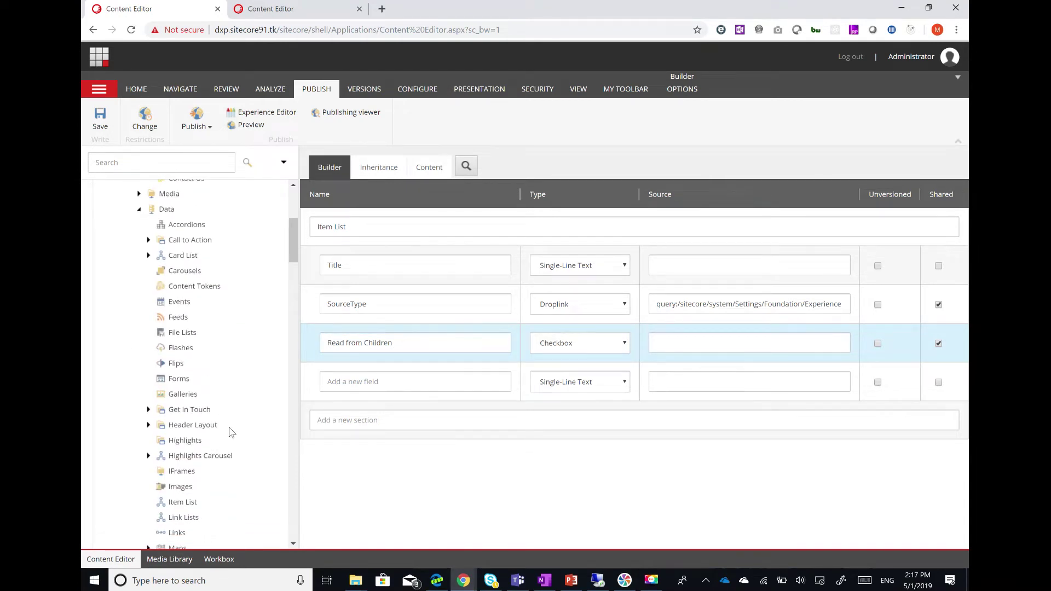
pyautogui.scroll(-2, 232, 433)
pyautogui.scroll(-1, 235, 467)
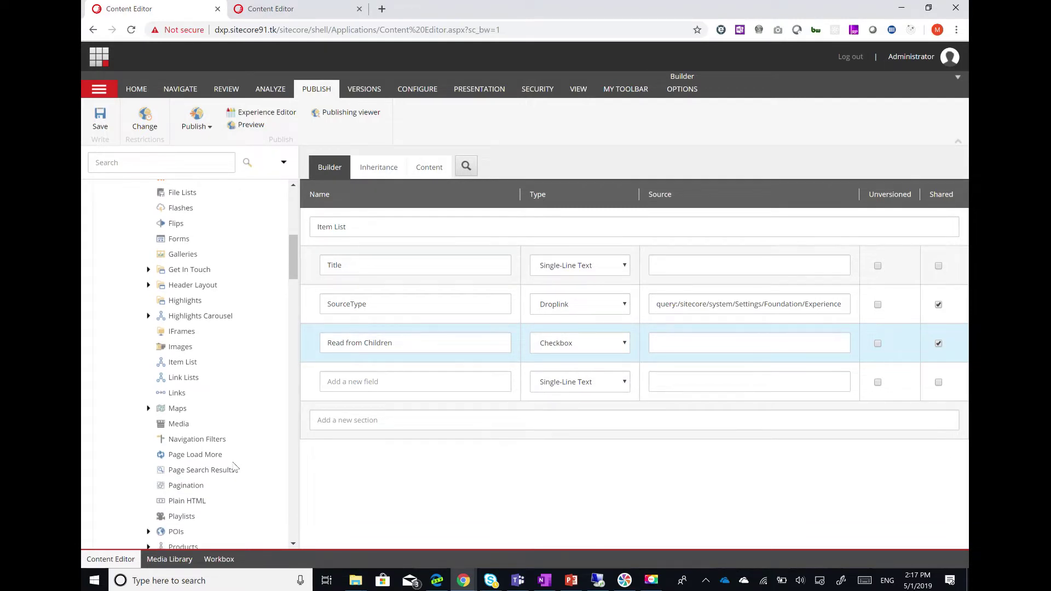
# Open the Highlights Carousel data item and check its SourceType is Children with Read from Children ticked.
pyautogui.click(148, 285)
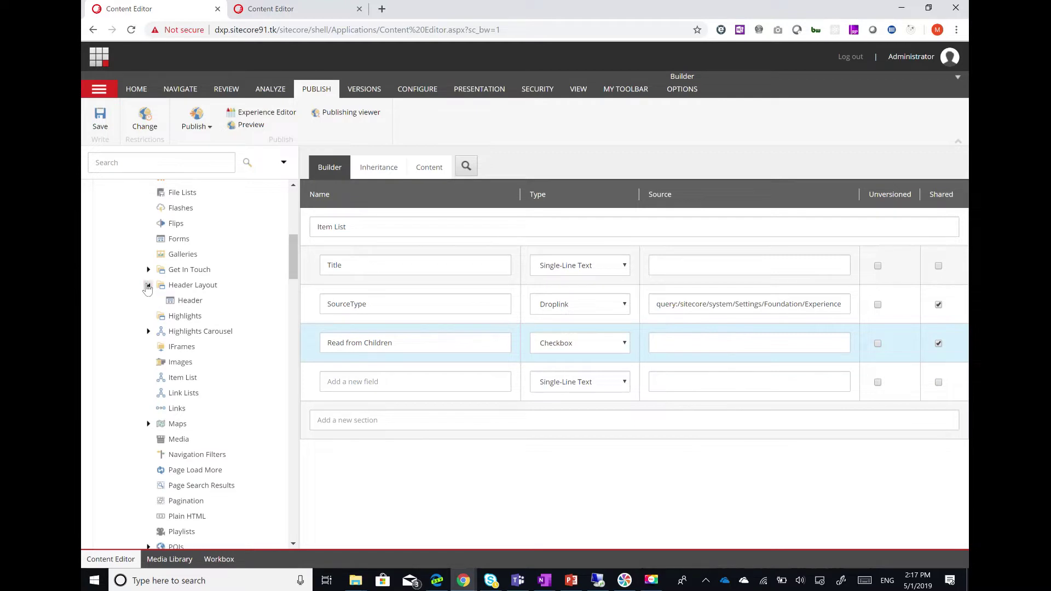
pyautogui.click(175, 304)
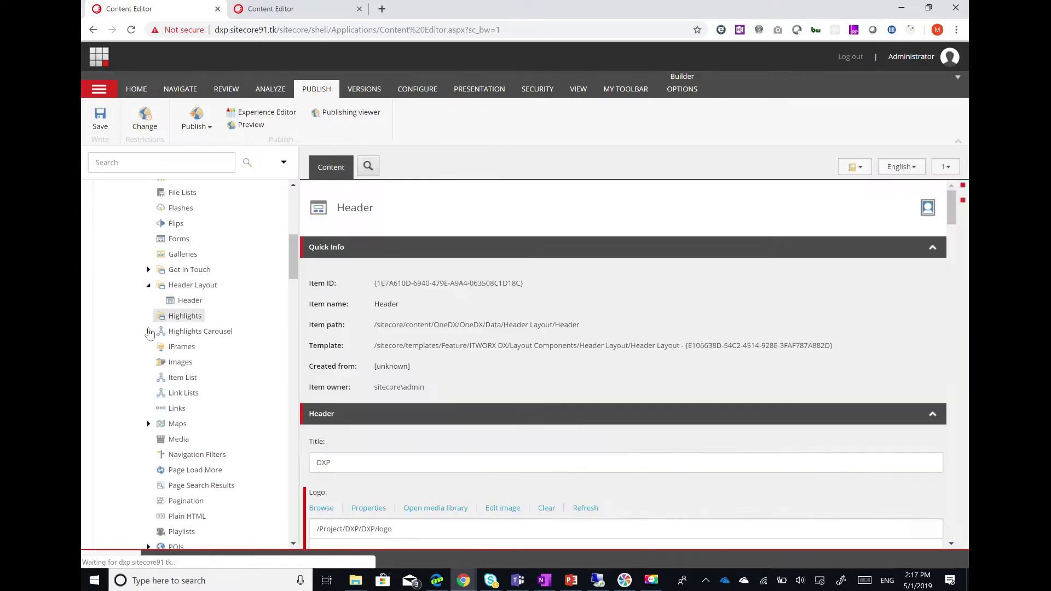
pyautogui.click(148, 331)
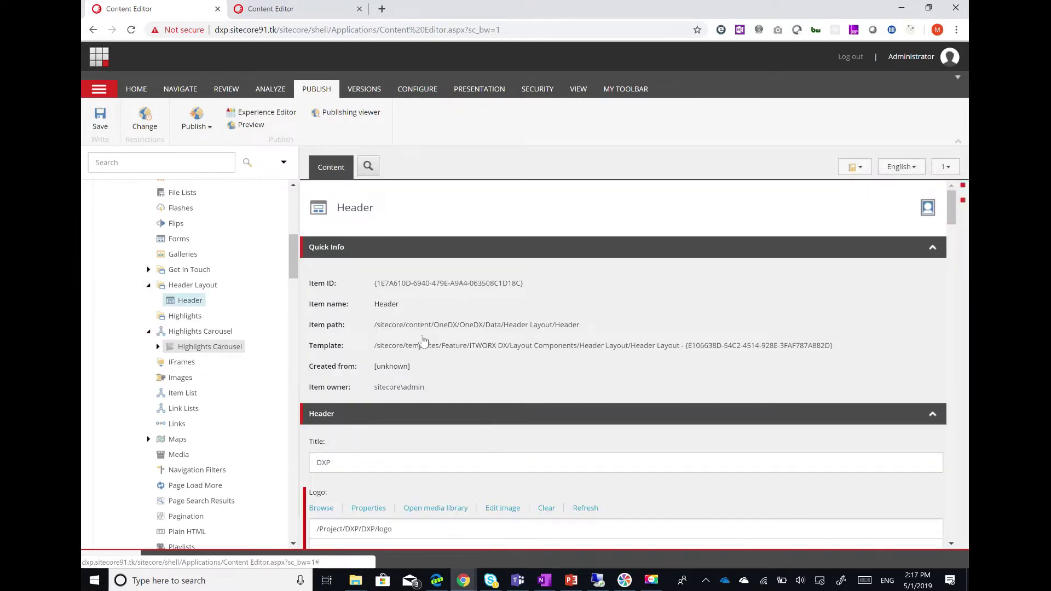
pyautogui.click(199, 351)
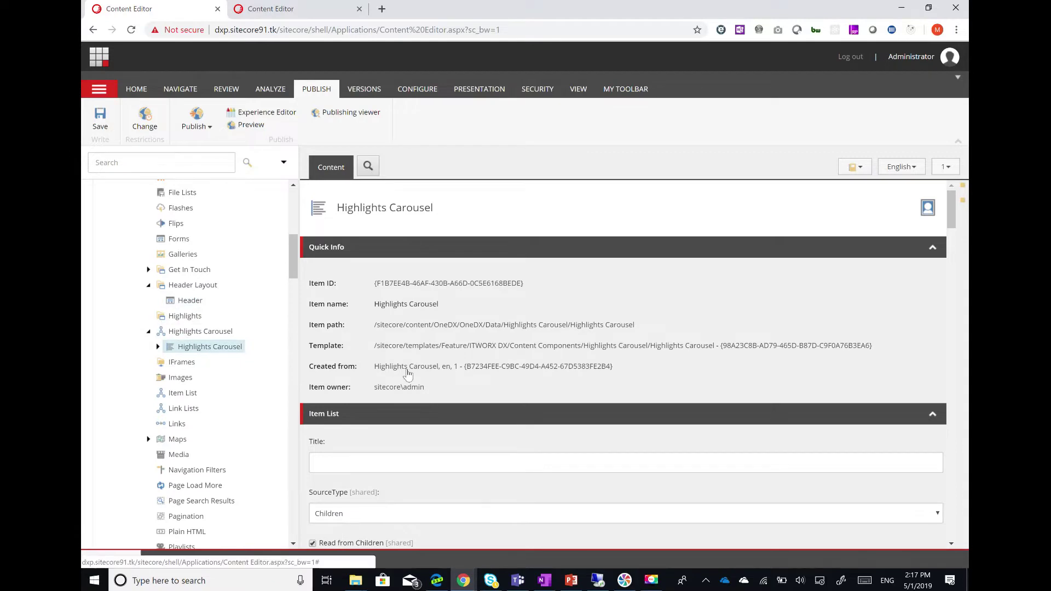
pyautogui.scroll(-3, 446, 378)
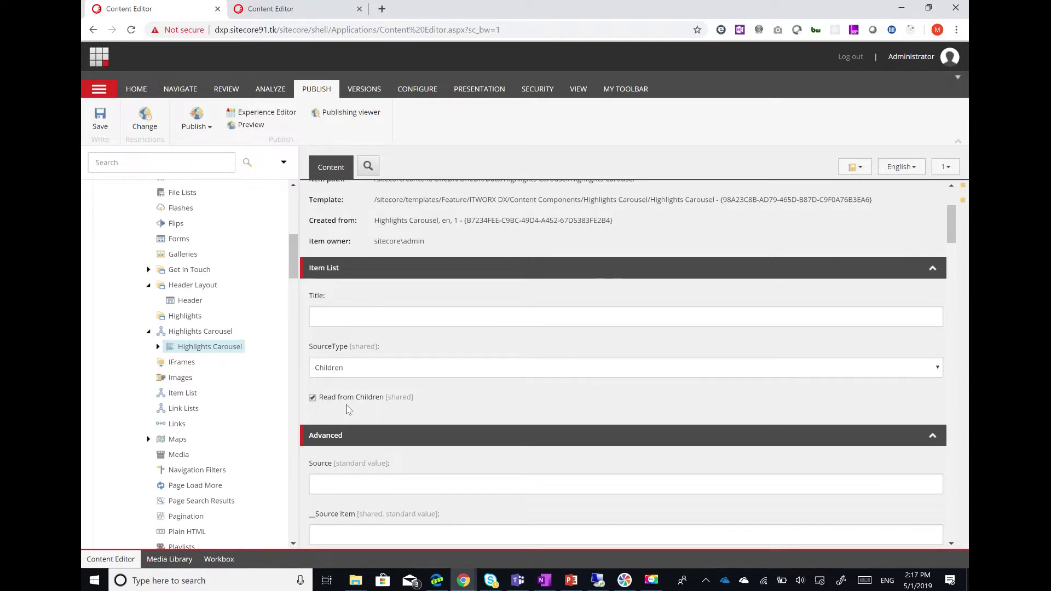
pyautogui.click(368, 375)
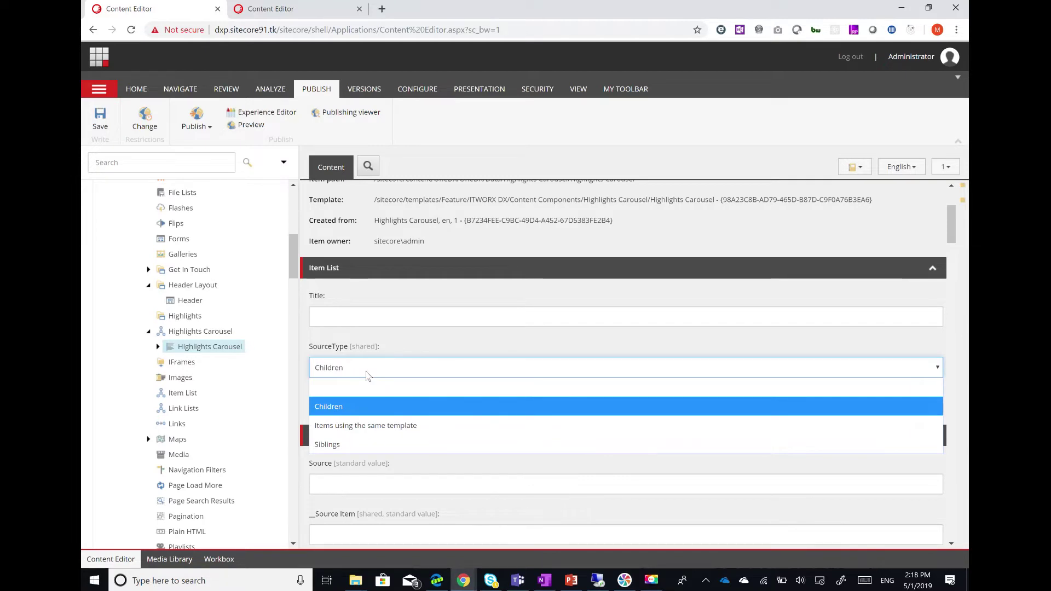
pyautogui.click(368, 374)
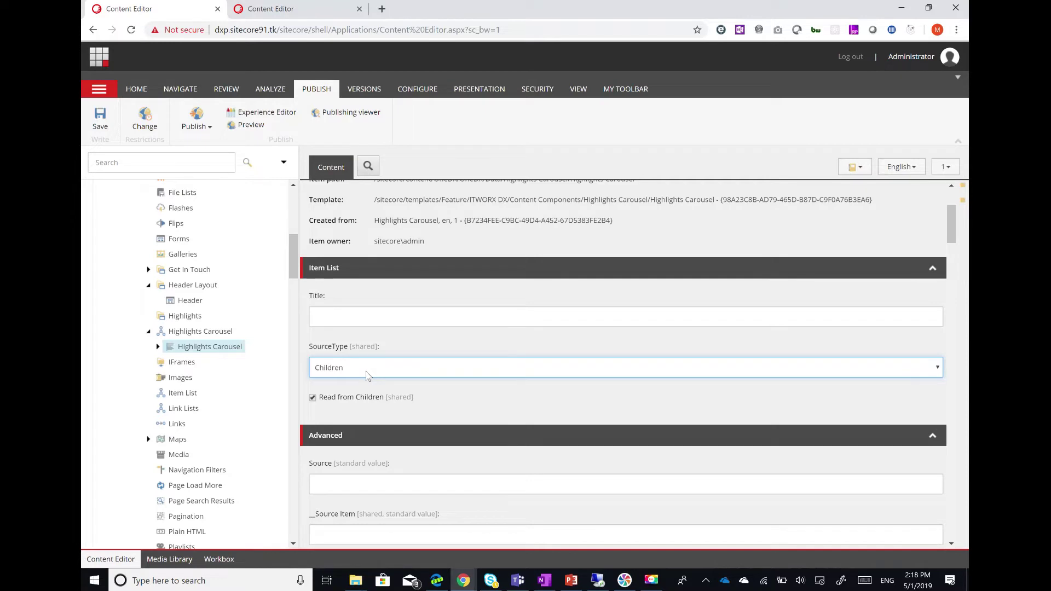
pyautogui.scroll(-3, 246, 392)
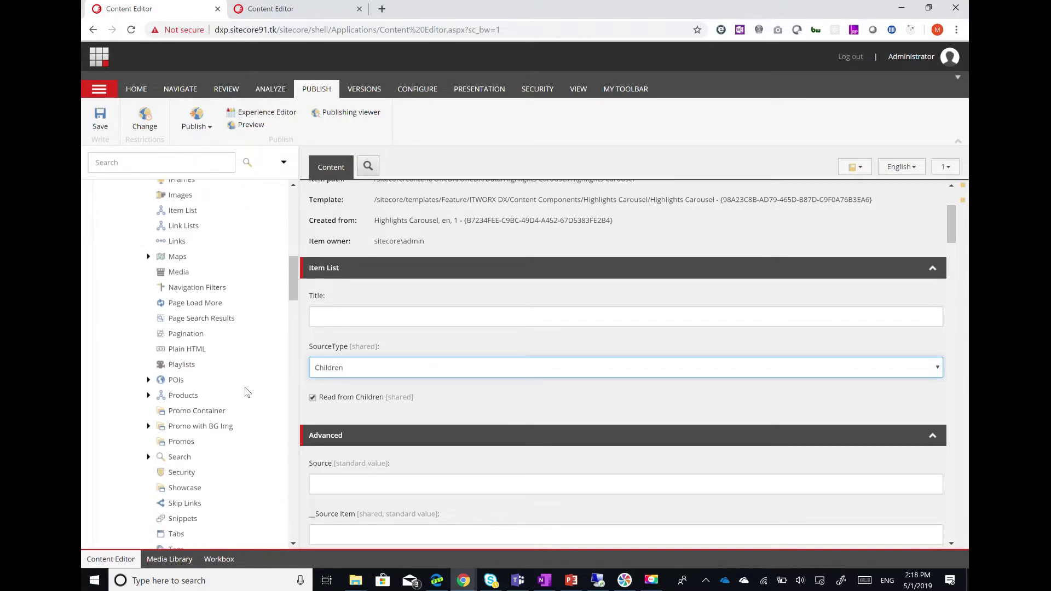
pyautogui.scroll(8, 245, 392)
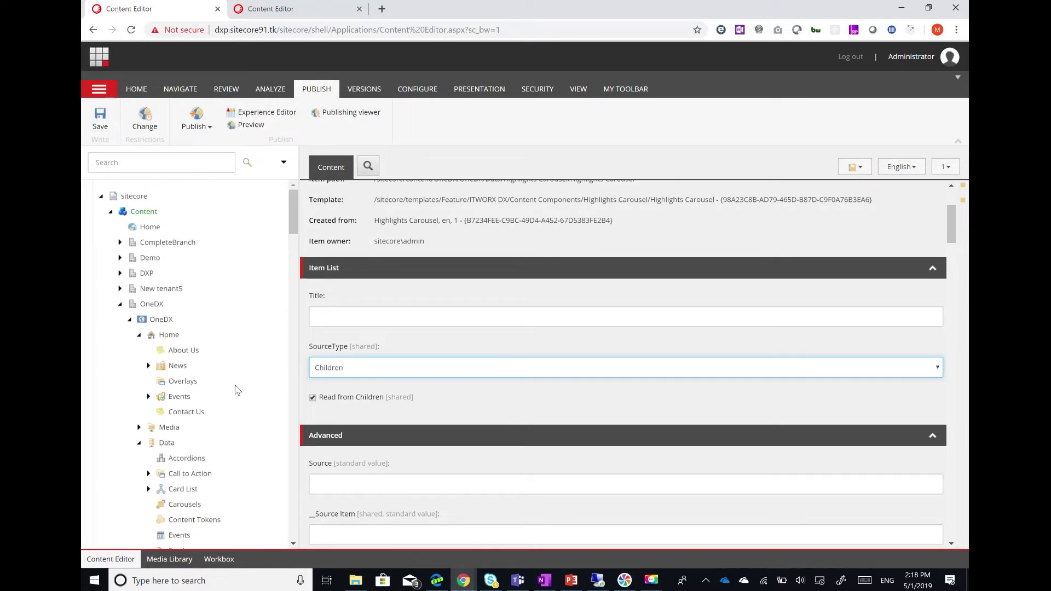
# Open the Home page in the Experience Editor and scroll to the Our Products section.
pyautogui.click(166, 337)
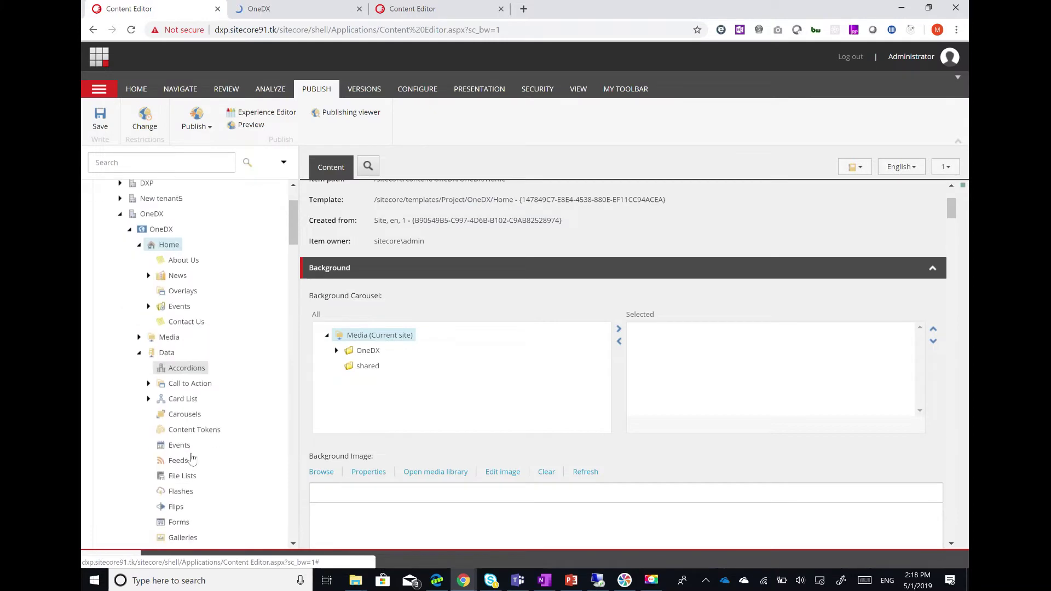
pyautogui.click(285, 11)
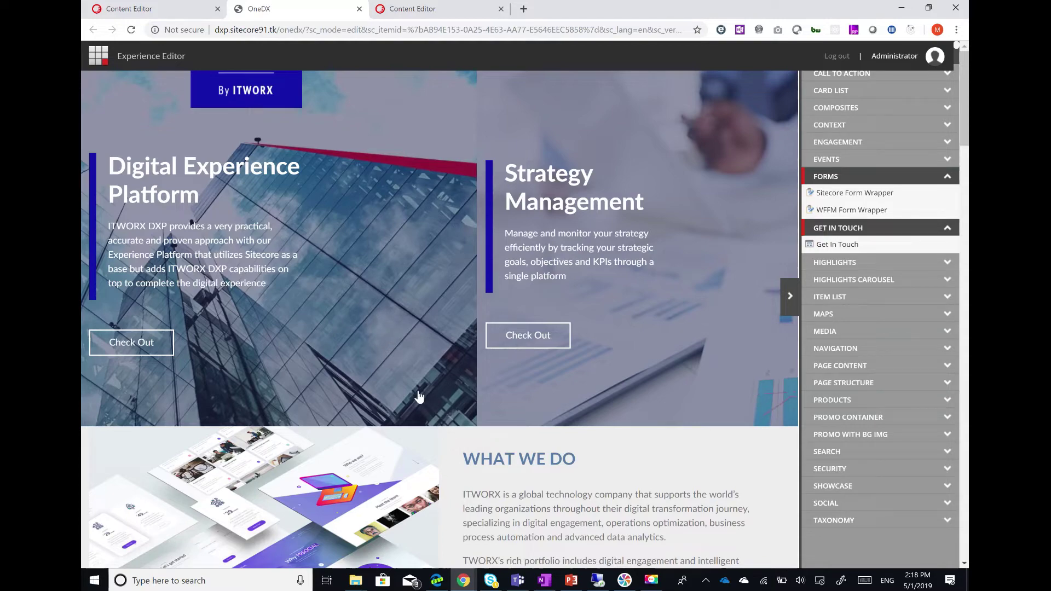
pyautogui.scroll(-5, 419, 397)
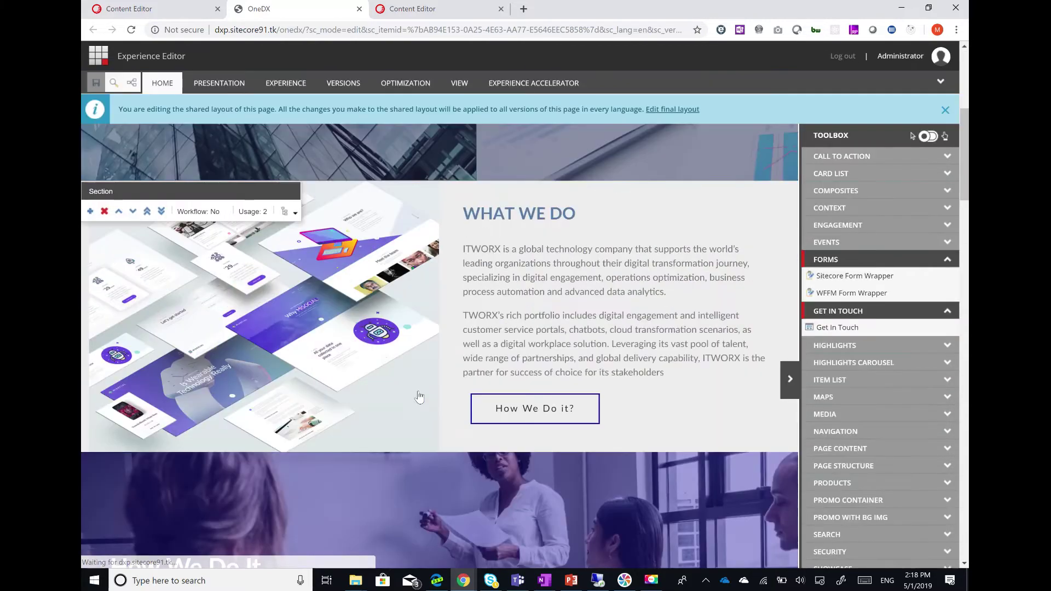
pyautogui.scroll(-8, 419, 397)
pyautogui.scroll(-15, 419, 397)
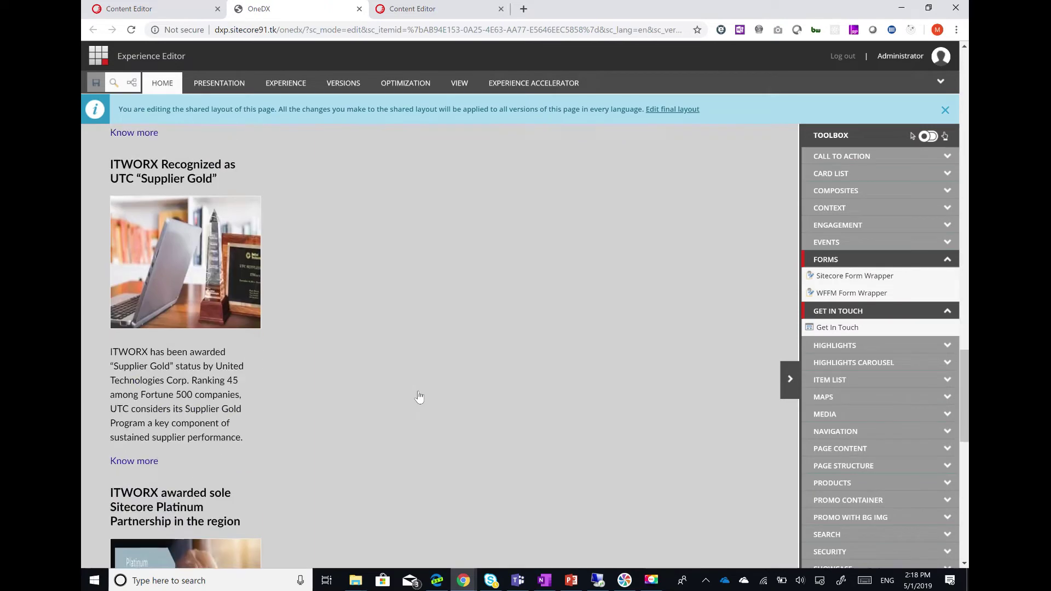
pyautogui.scroll(10, 419, 397)
pyautogui.scroll(2, 419, 397)
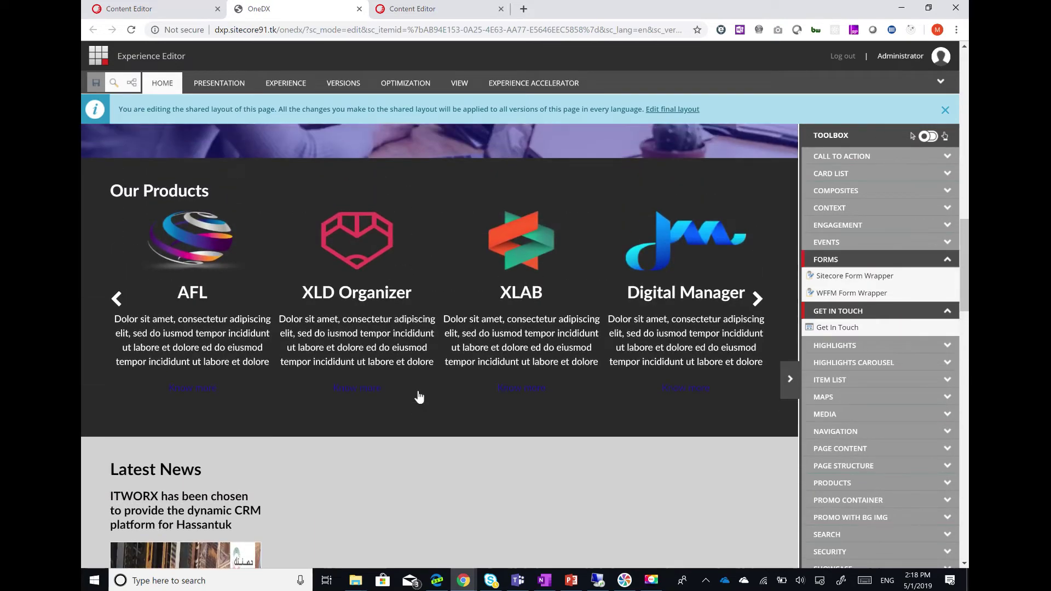
# Select the whole Products component and bring up its associated-content options.
pyautogui.click(404, 336)
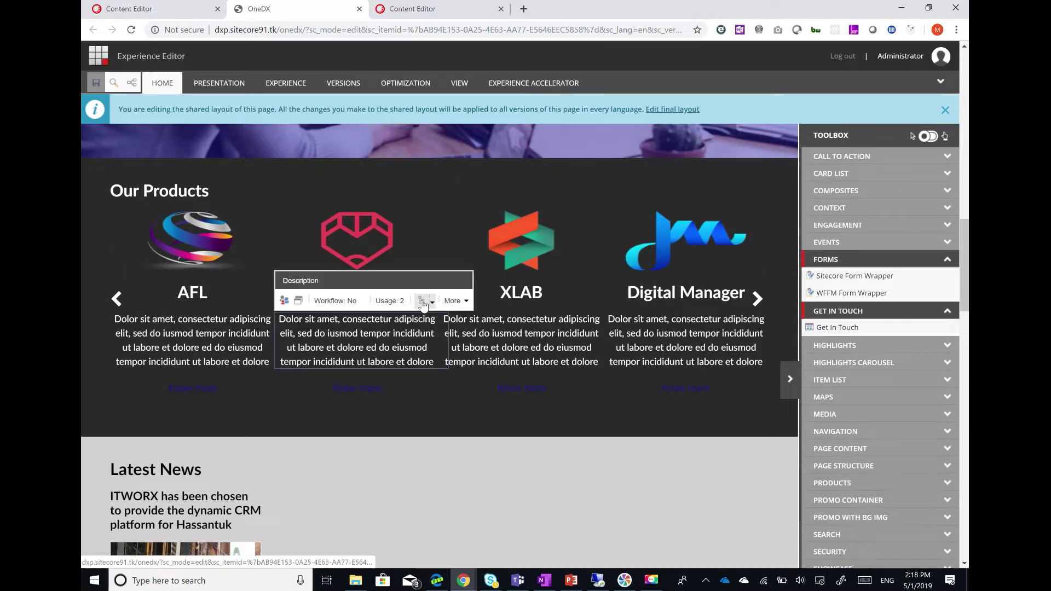
pyautogui.click(422, 300)
pyautogui.click(479, 199)
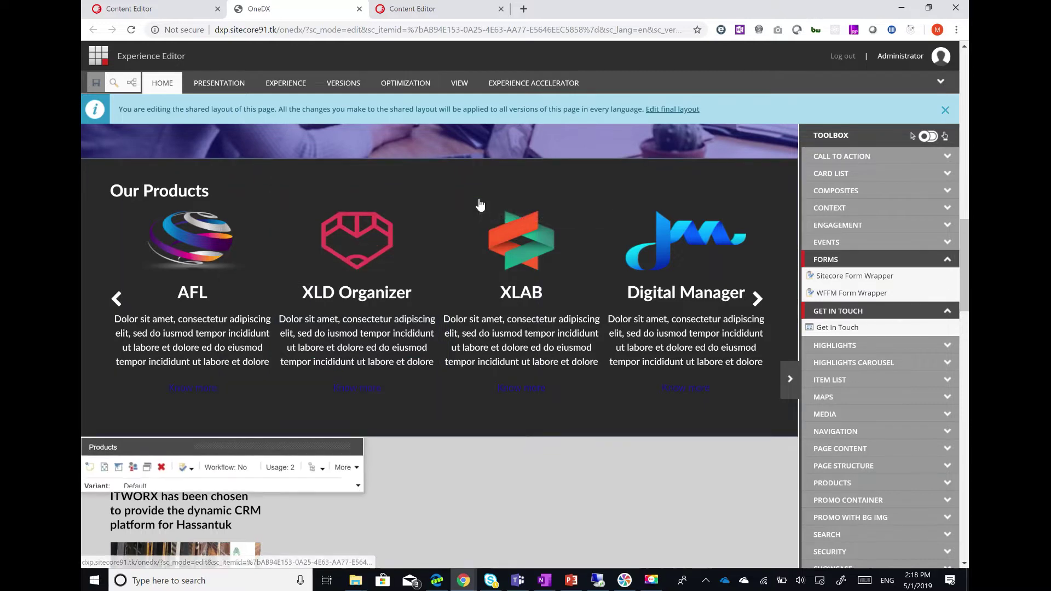
pyautogui.click(186, 468)
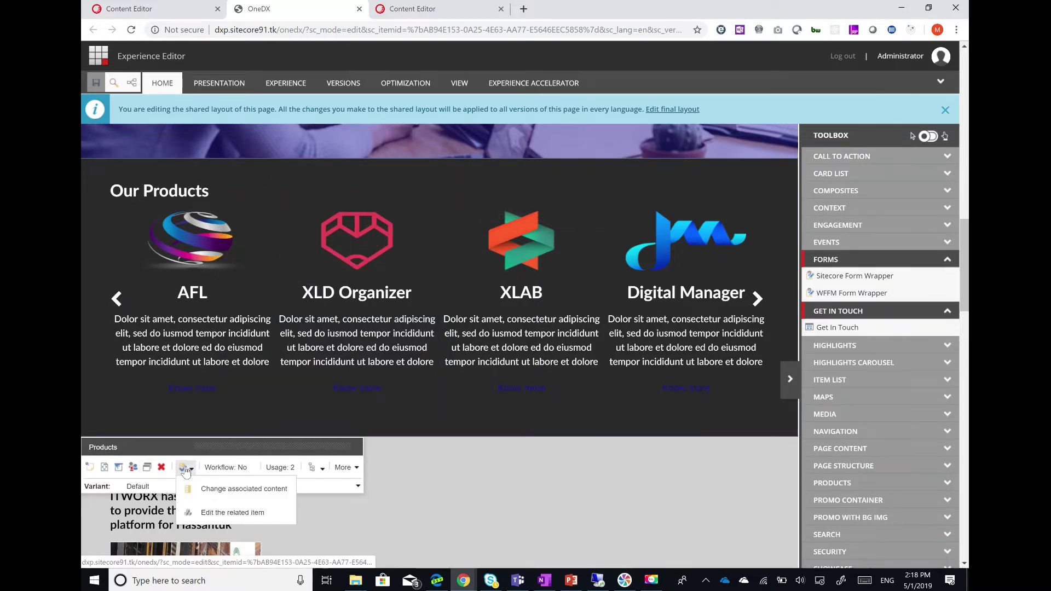
# Add a personalization rule using a new Products item named 'Products USA' as its content.
pyautogui.click(133, 468)
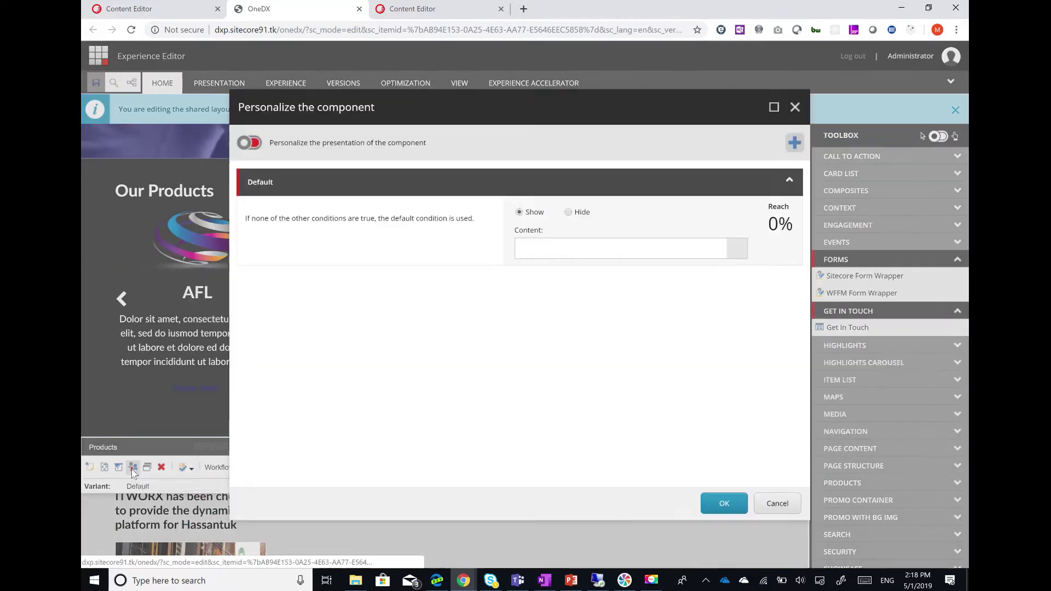
pyautogui.click(794, 143)
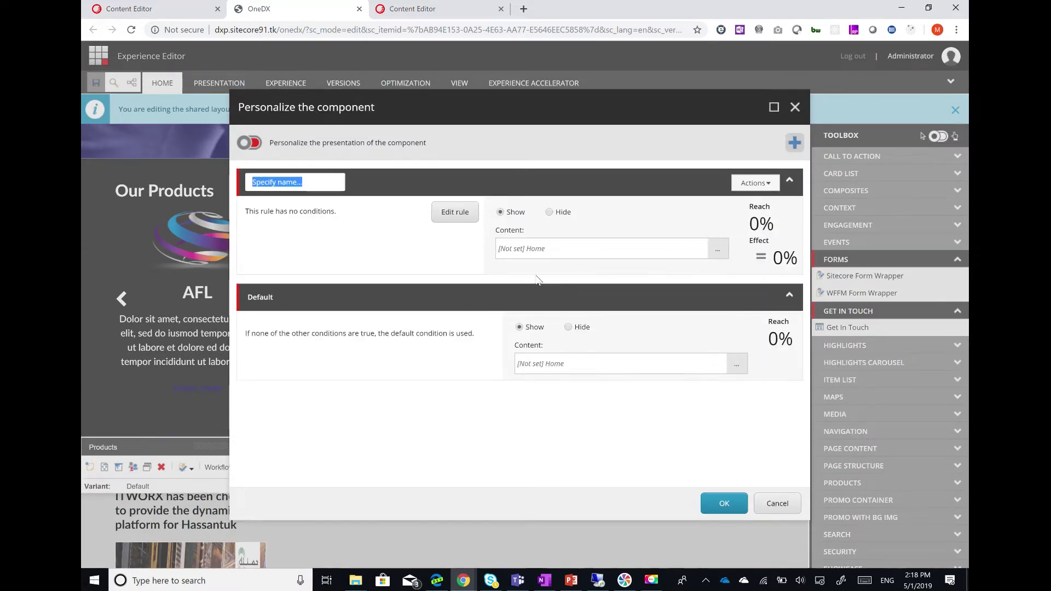
pyautogui.click(717, 249)
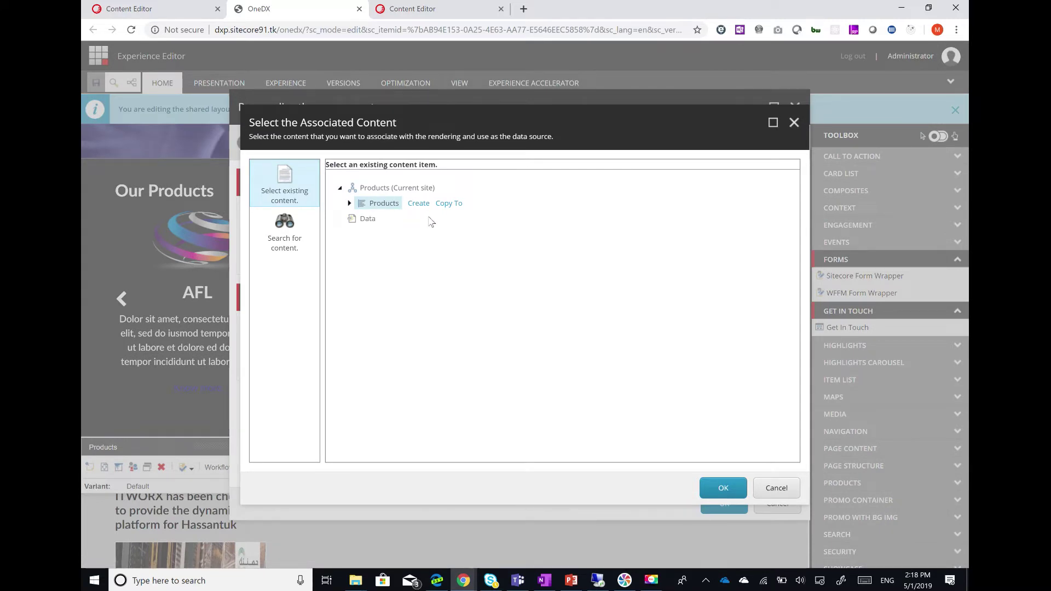
pyautogui.click(383, 188)
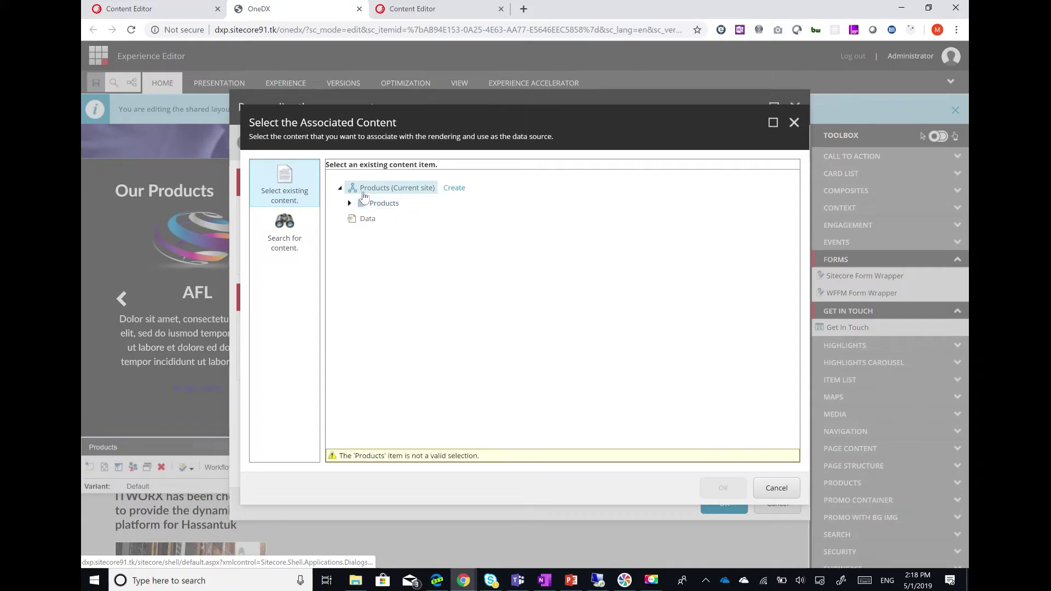
pyautogui.click(454, 189)
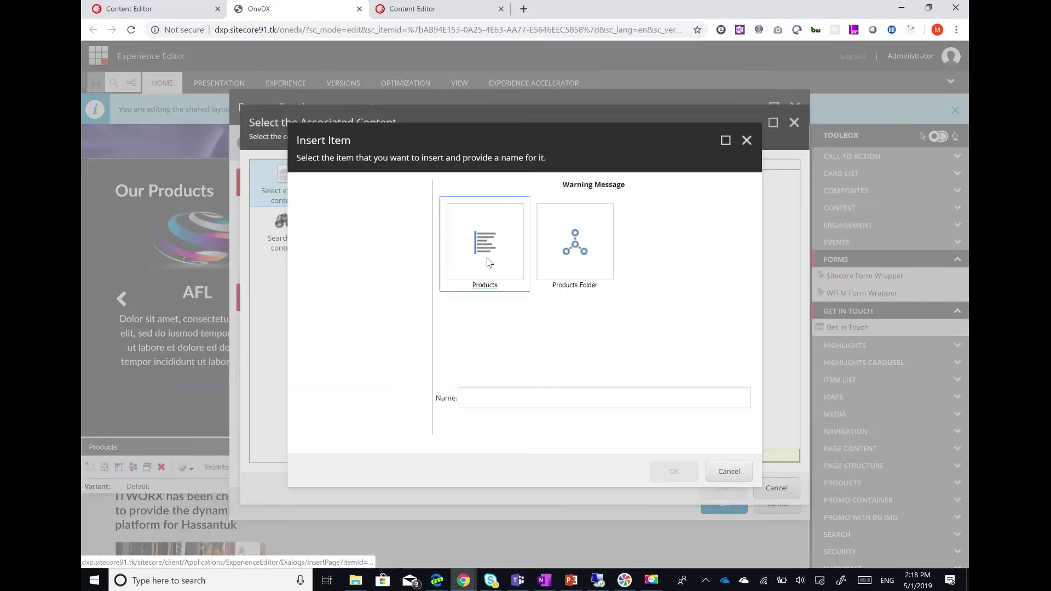
pyautogui.click(514, 401)
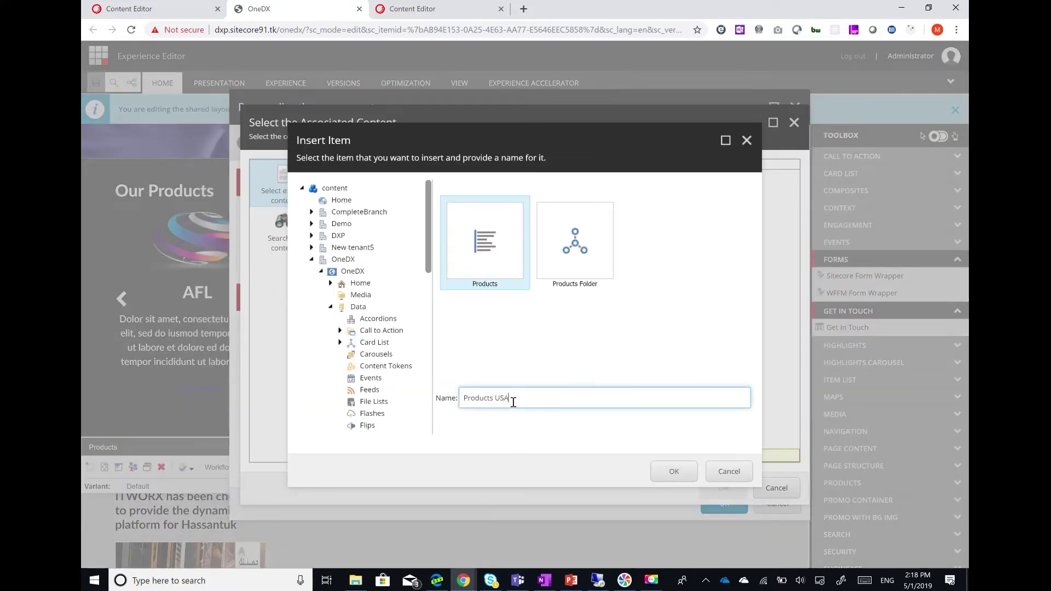
pyautogui.click(668, 475)
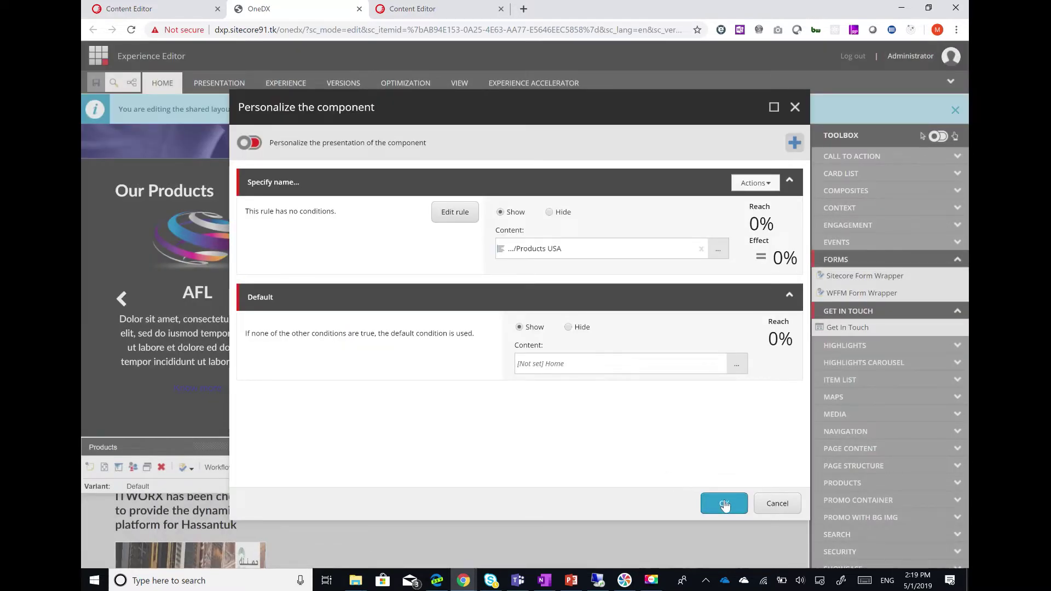
pyautogui.click(454, 212)
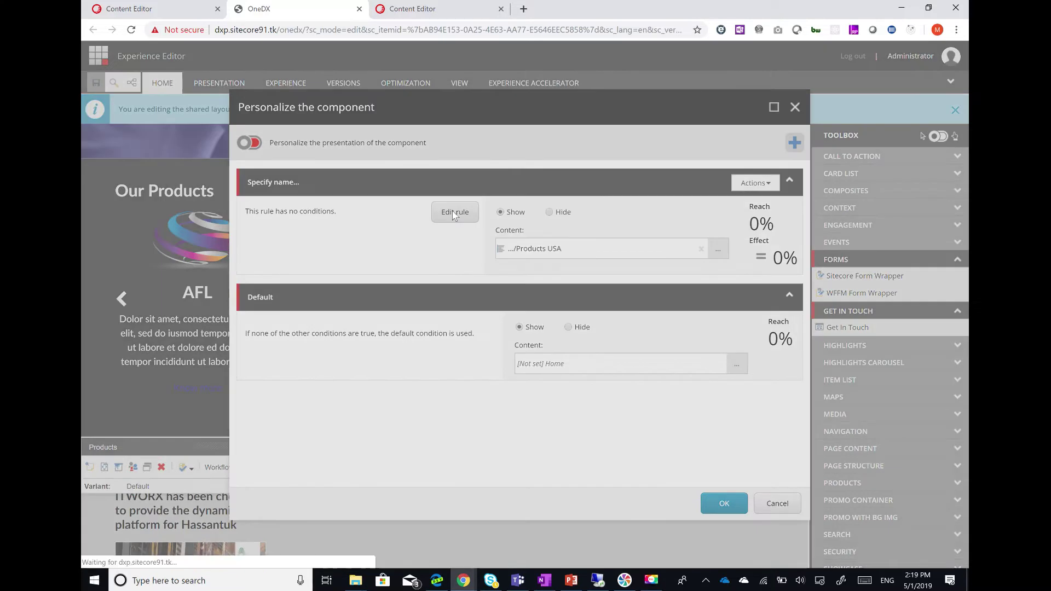
# Add a country 'is equal to' United States condition to the rule and apply the personalization.
pyautogui.write('countr')
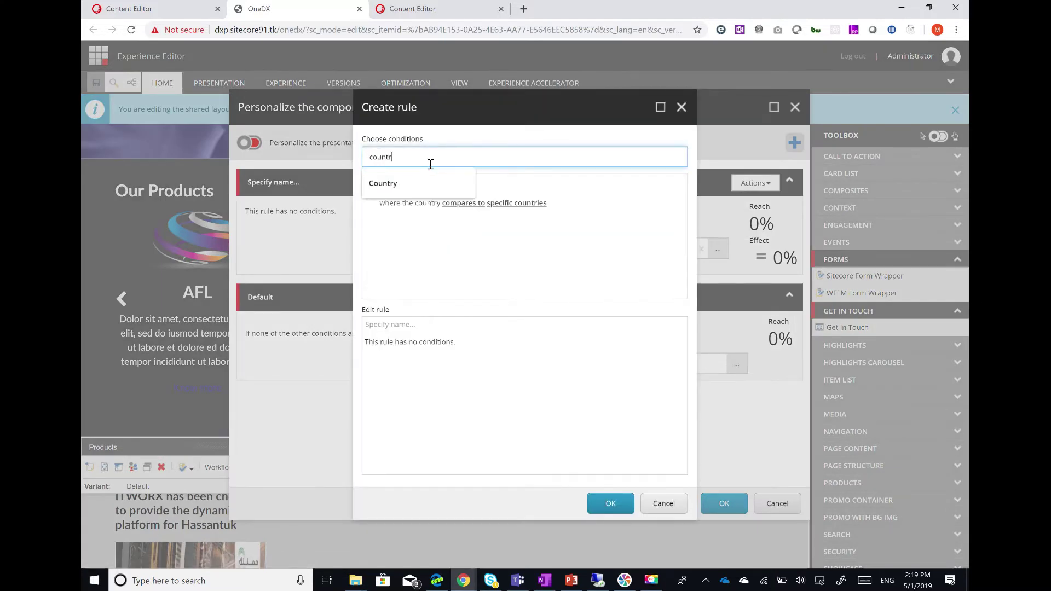
pyautogui.click(409, 183)
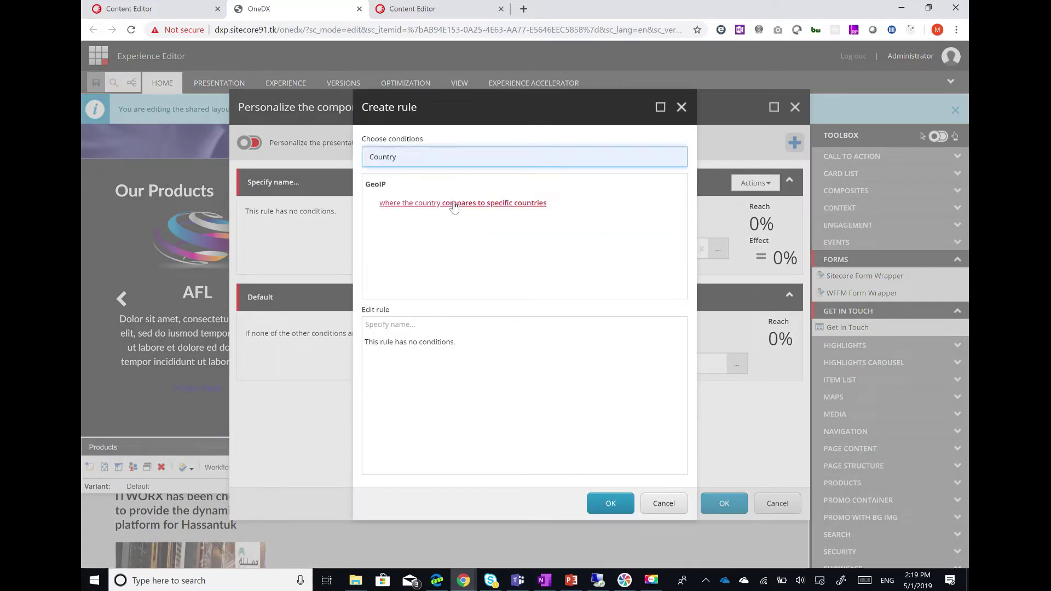
pyautogui.click(454, 204)
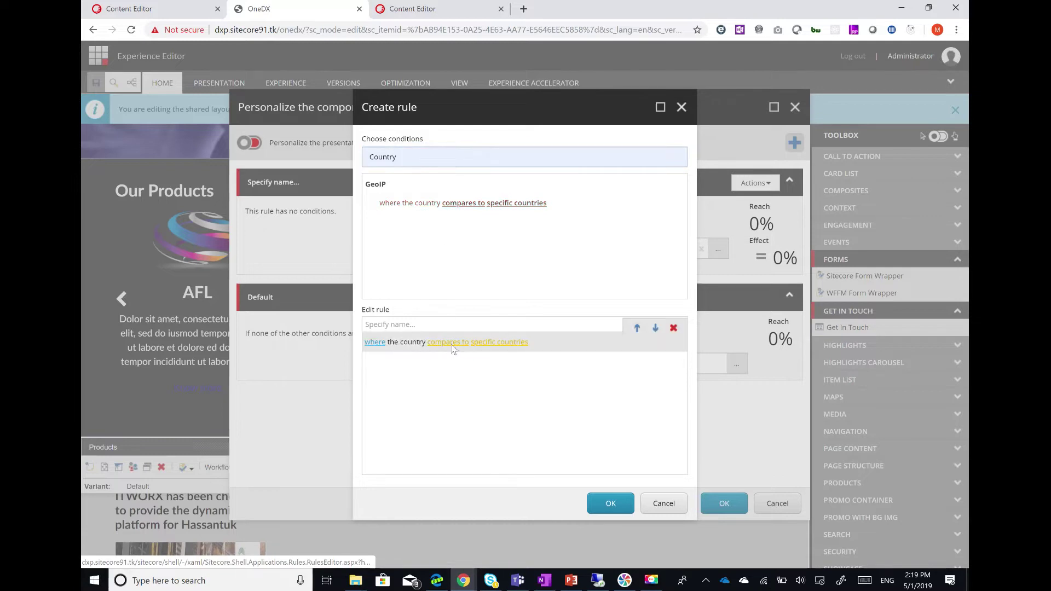
pyautogui.click(452, 344)
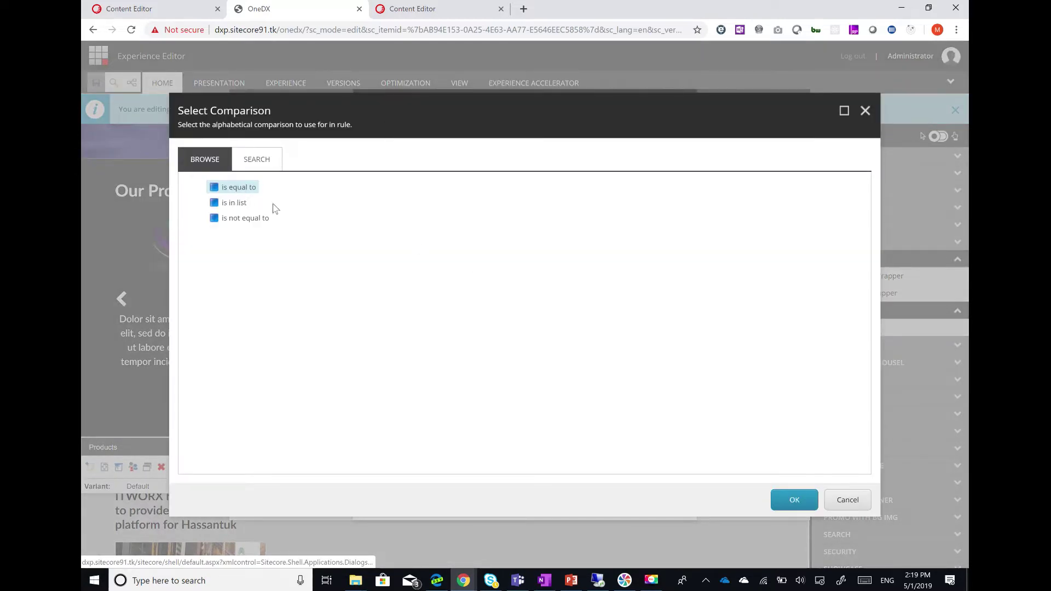
pyautogui.click(795, 500)
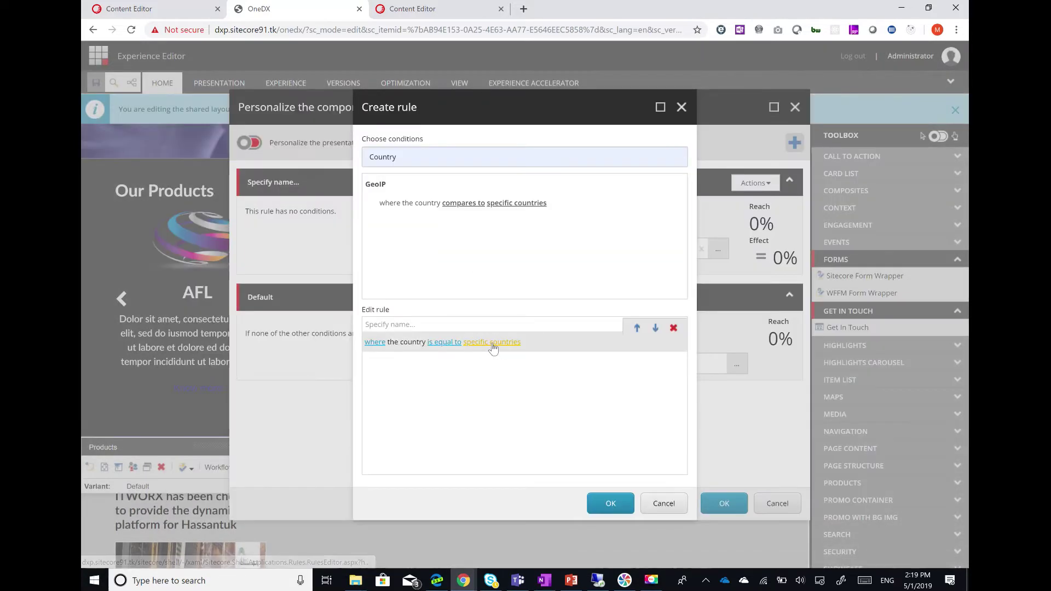
pyautogui.click(492, 343)
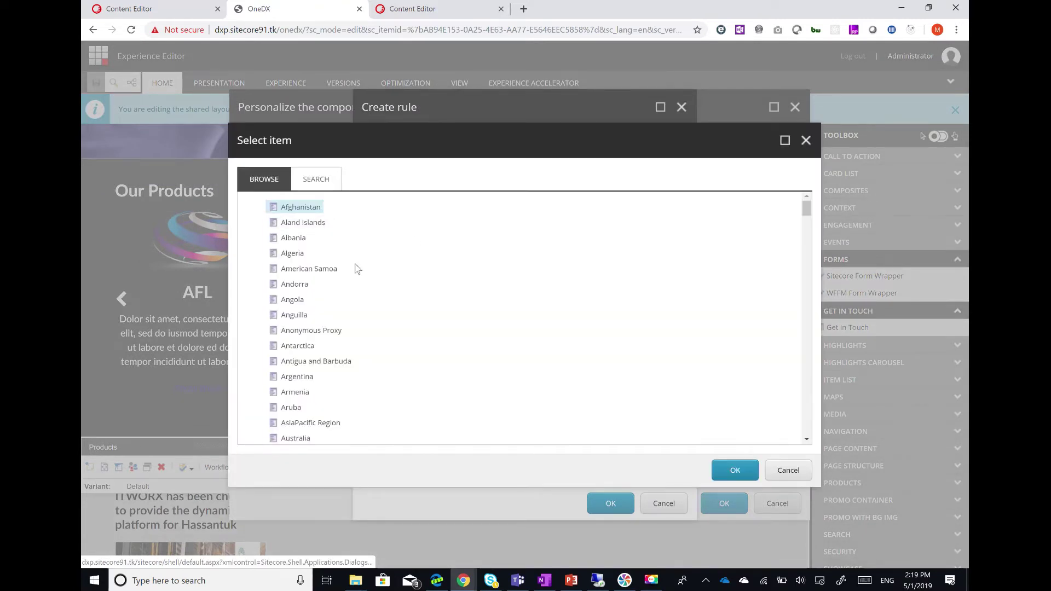
pyautogui.scroll(-20, 373, 305)
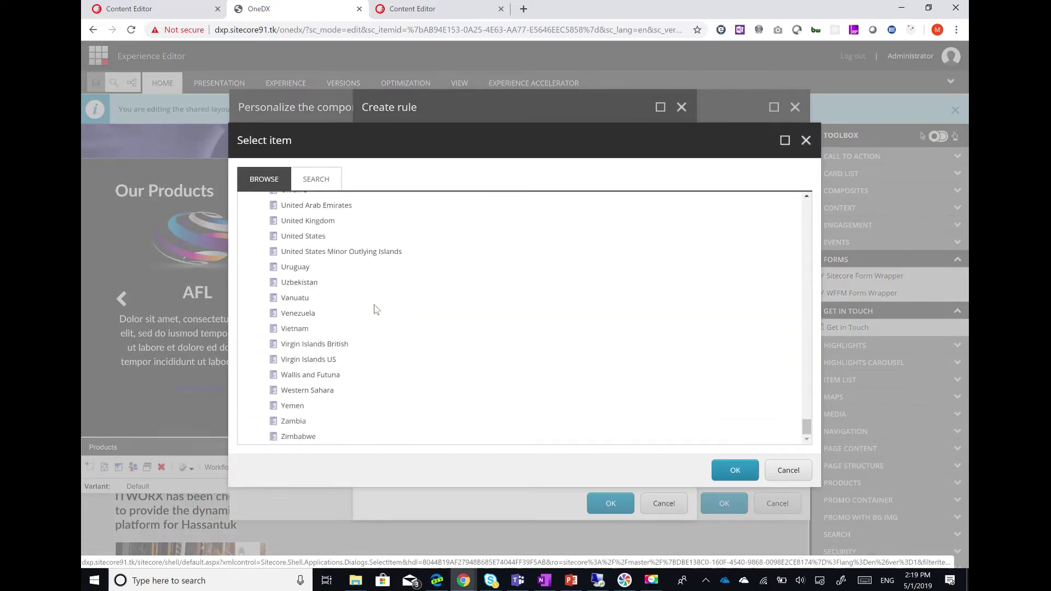
pyautogui.click(313, 241)
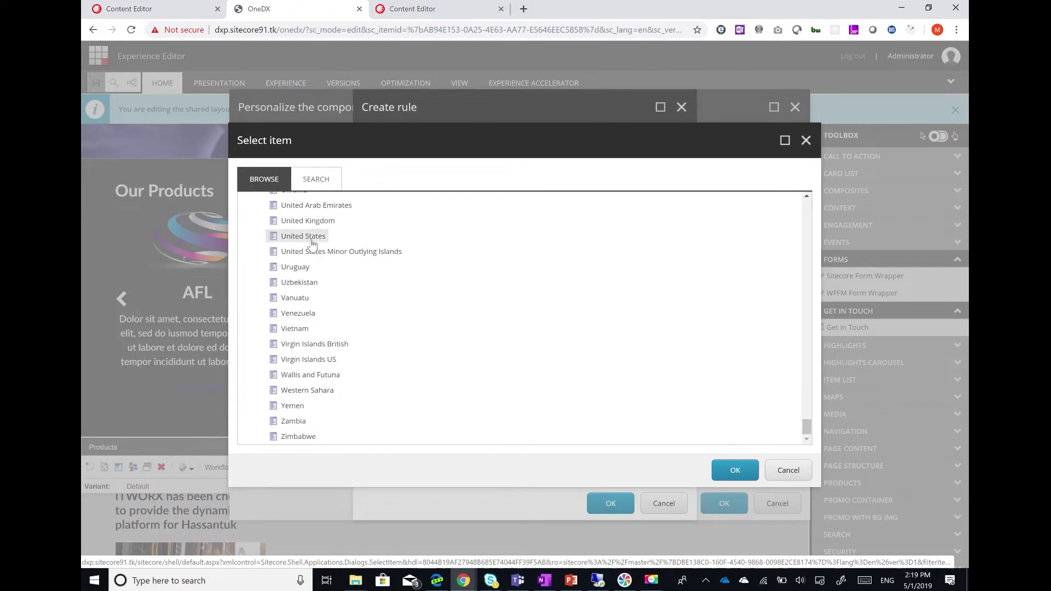
pyautogui.click(736, 470)
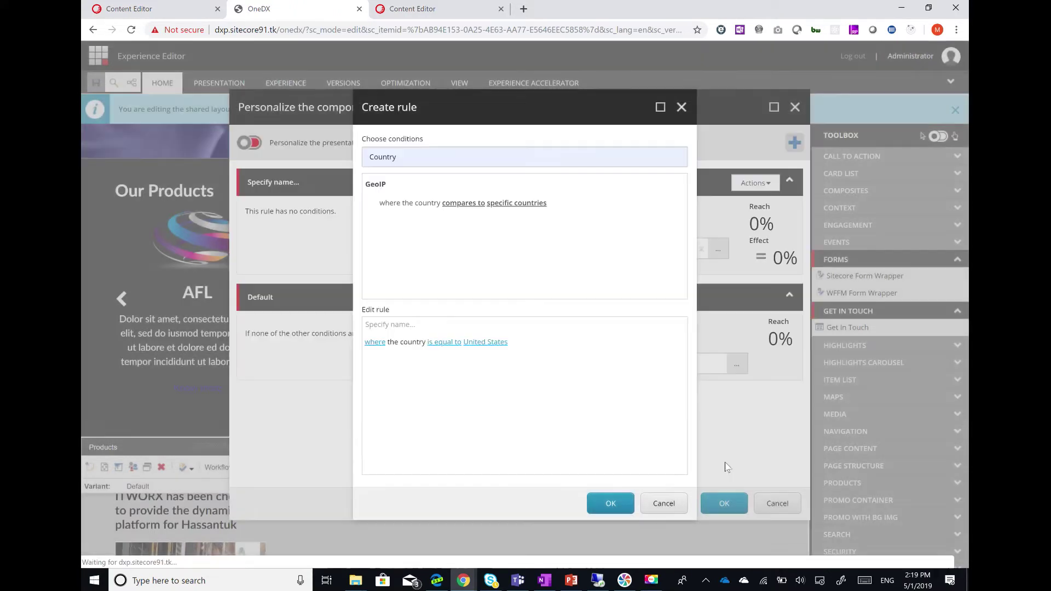
pyautogui.click(610, 503)
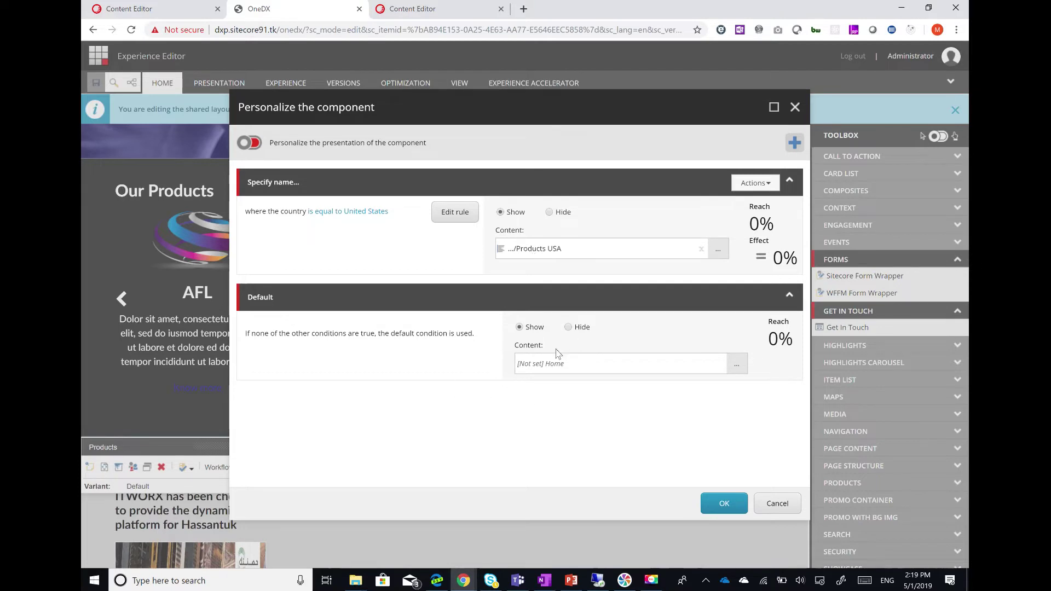
pyautogui.click(725, 505)
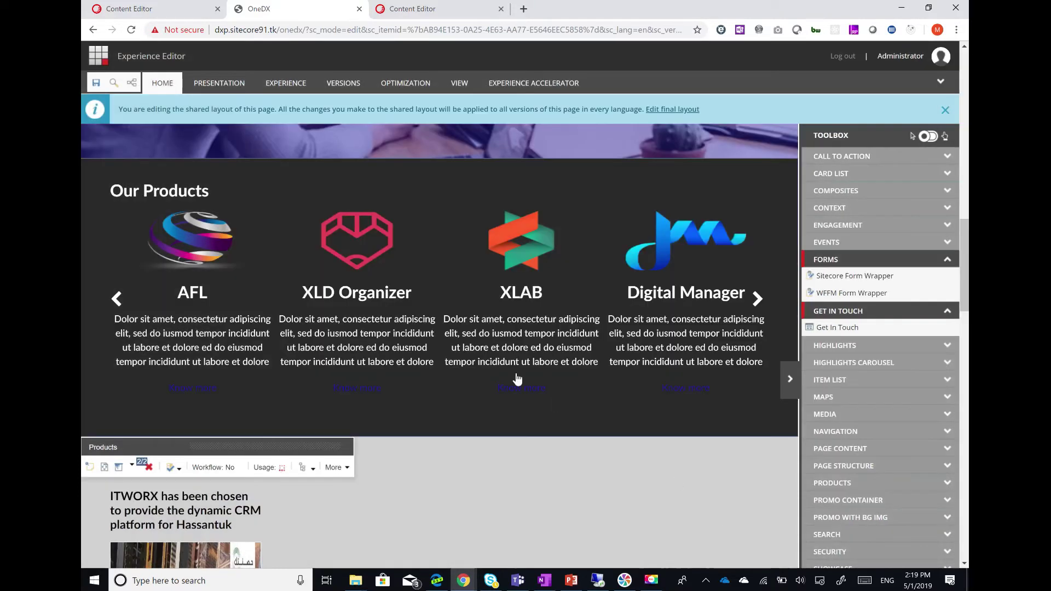
# Save the page, then in the Content Editor expand Data > Products to show Items 1–4 and Products USA.
pyautogui.click(97, 84)
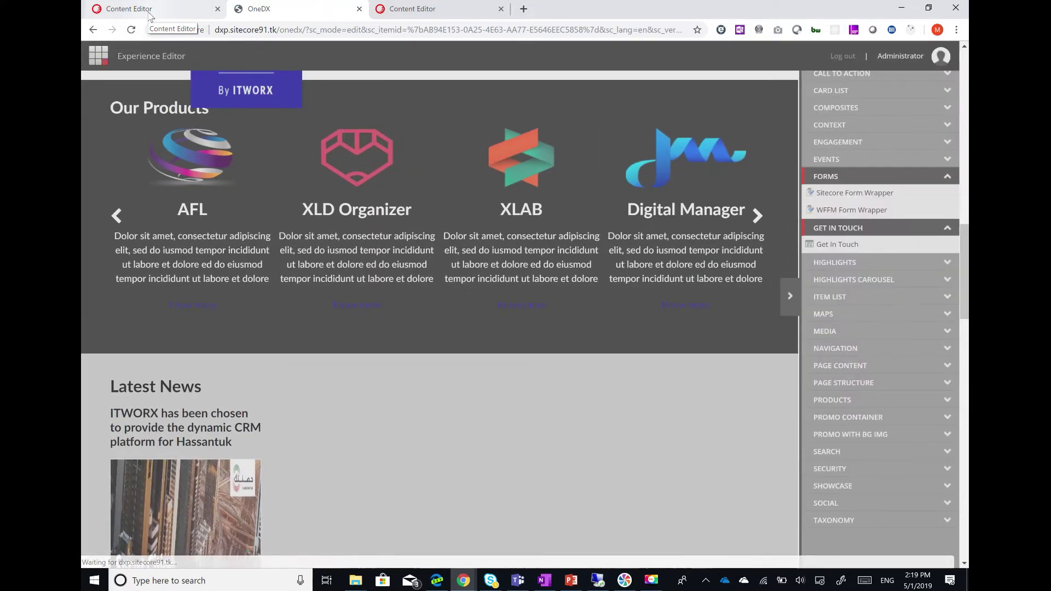
pyautogui.click(149, 15)
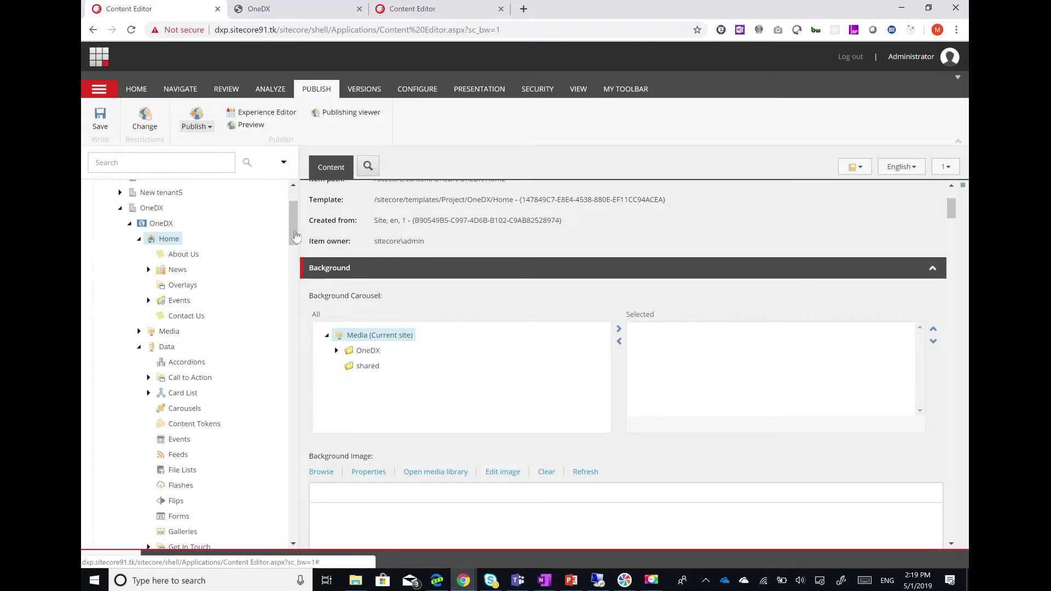
pyautogui.scroll(-3, 201, 385)
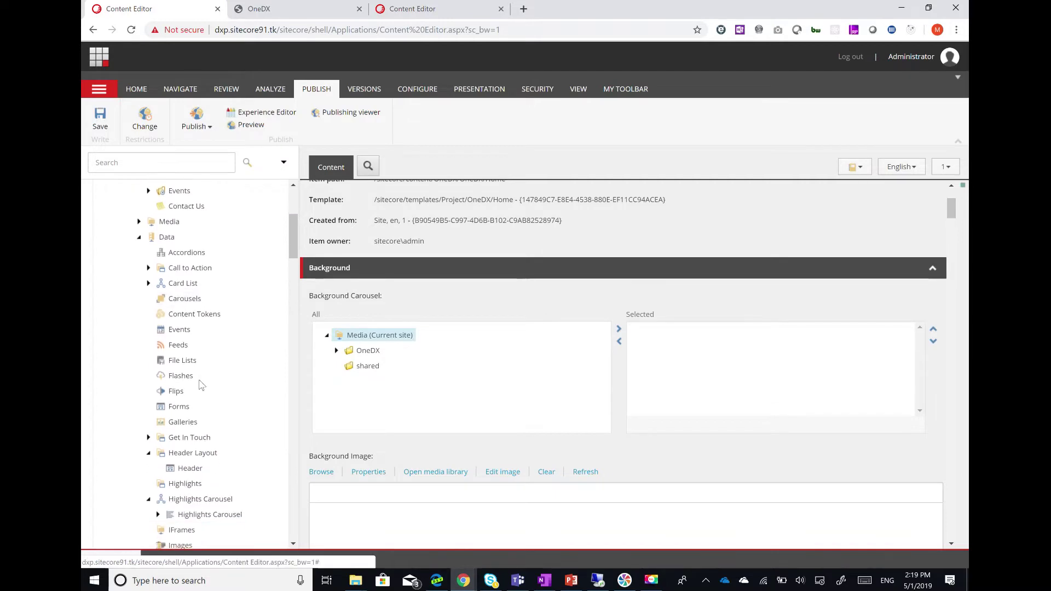
pyautogui.scroll(-6, 202, 394)
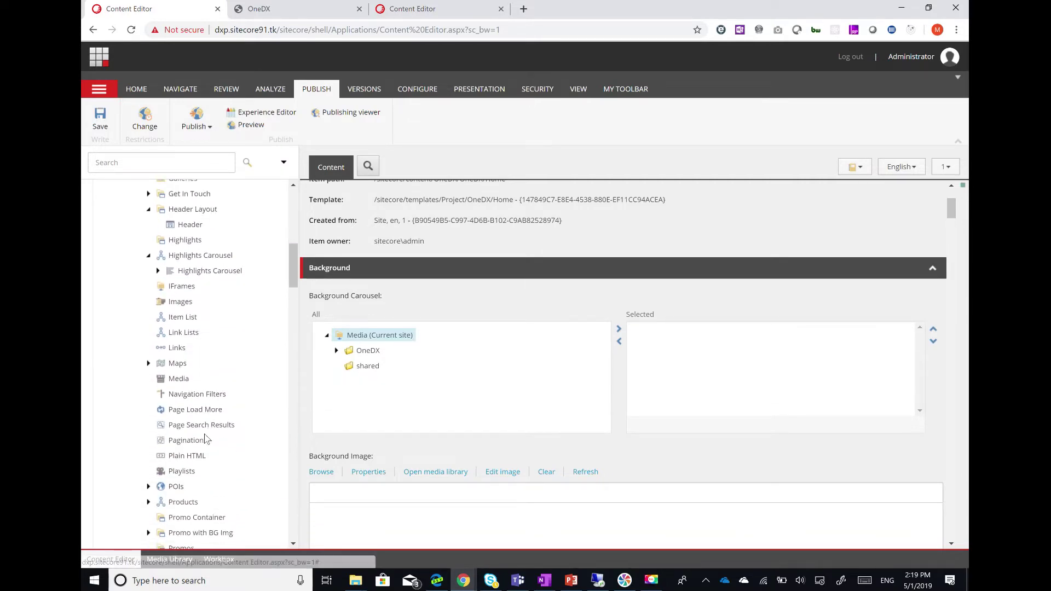
pyautogui.scroll(-2, 205, 439)
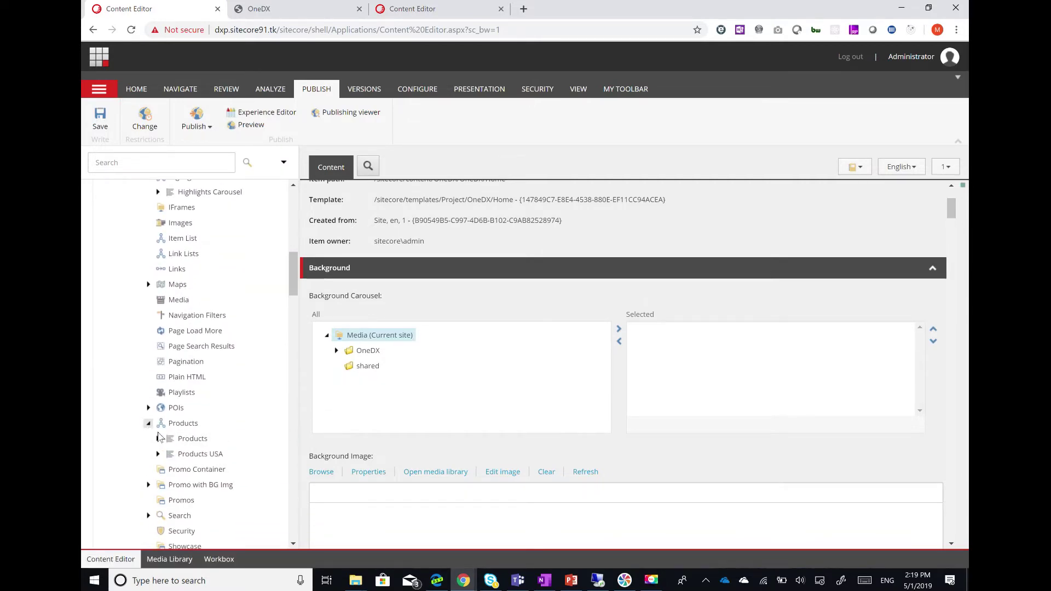
pyautogui.click(156, 456)
pyautogui.click(158, 439)
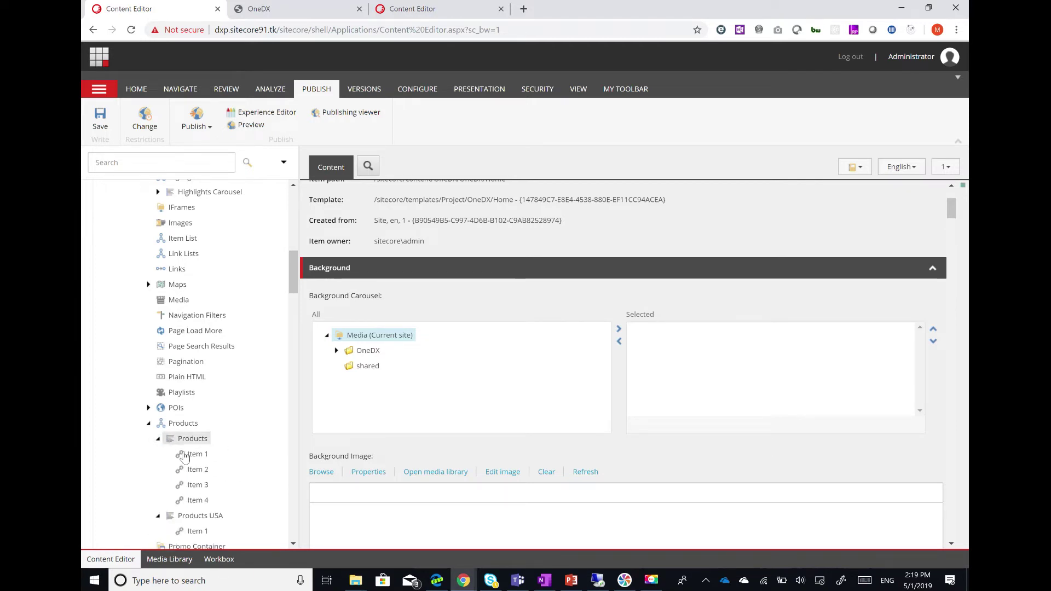
pyautogui.scroll(-3, 200, 438)
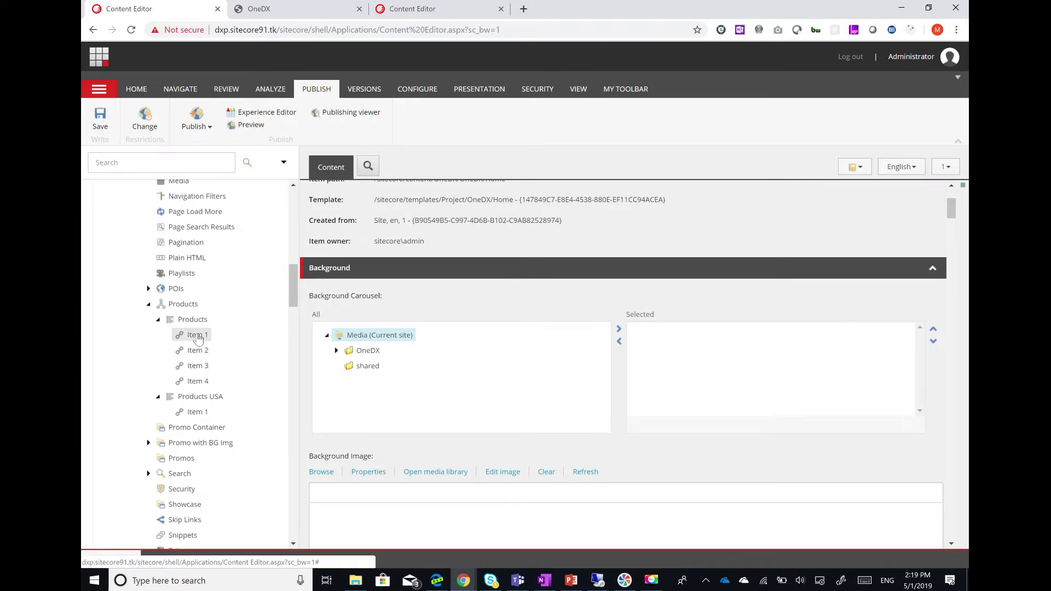
# Copy Item 1 into the Products USA folder.
pyautogui.rightClick(196, 338)
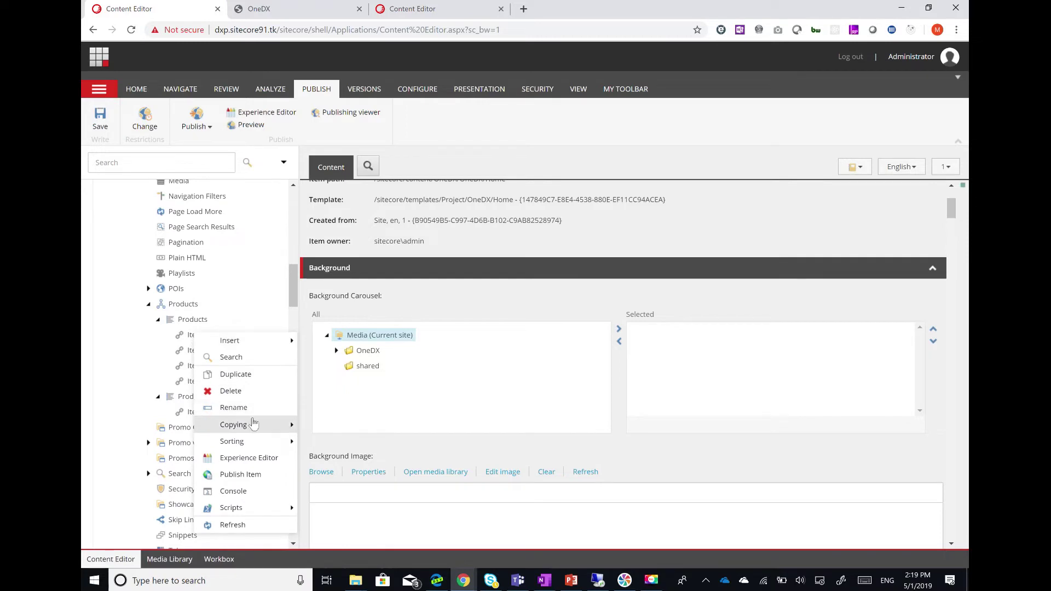
pyautogui.moveTo(253, 424)
pyautogui.click(311, 426)
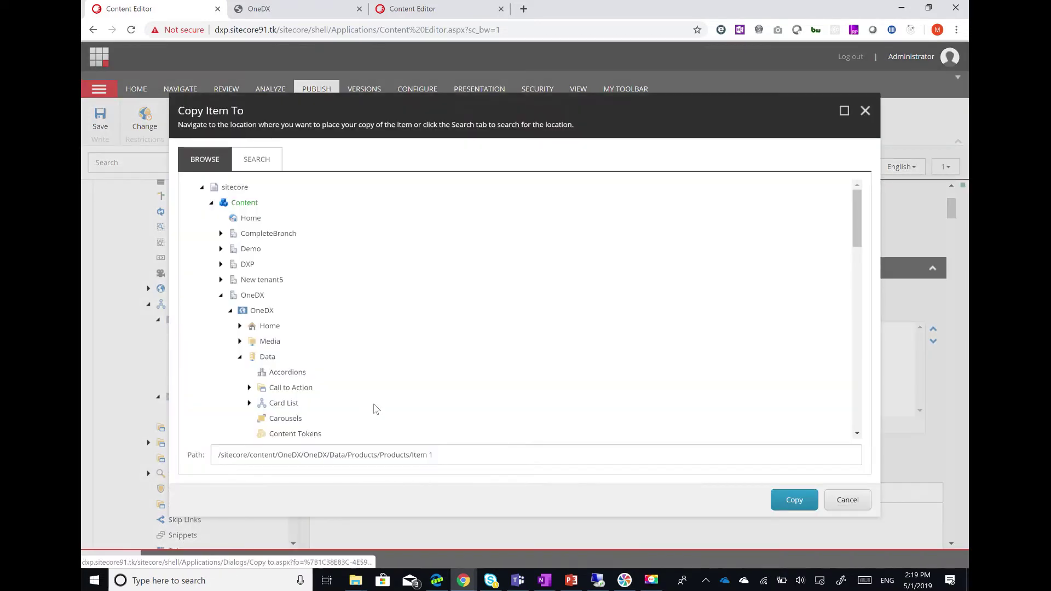
pyautogui.scroll(-5, 375, 409)
pyautogui.scroll(1, 329, 405)
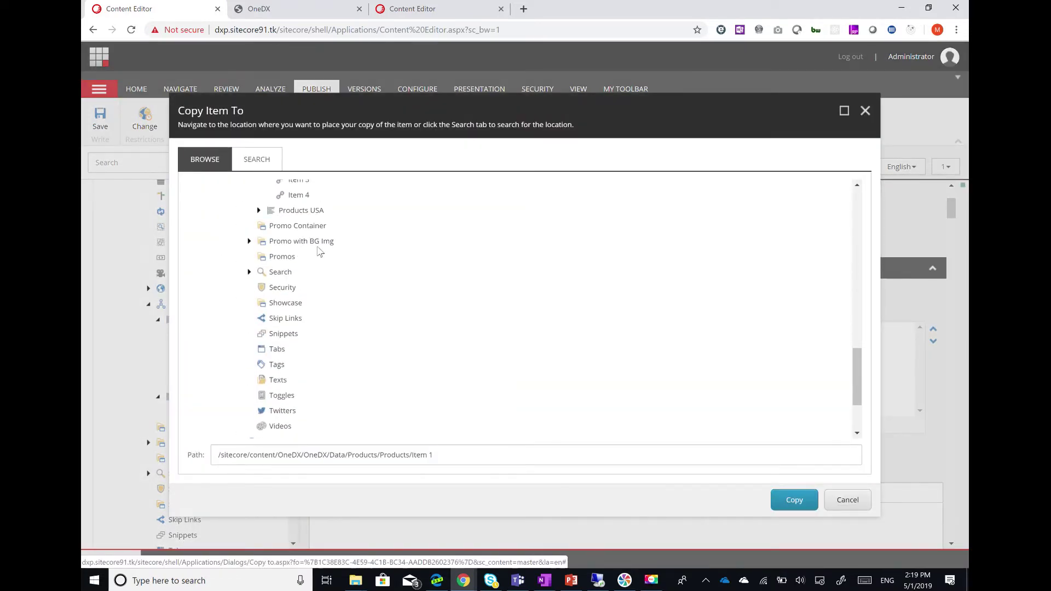
pyautogui.click(301, 258)
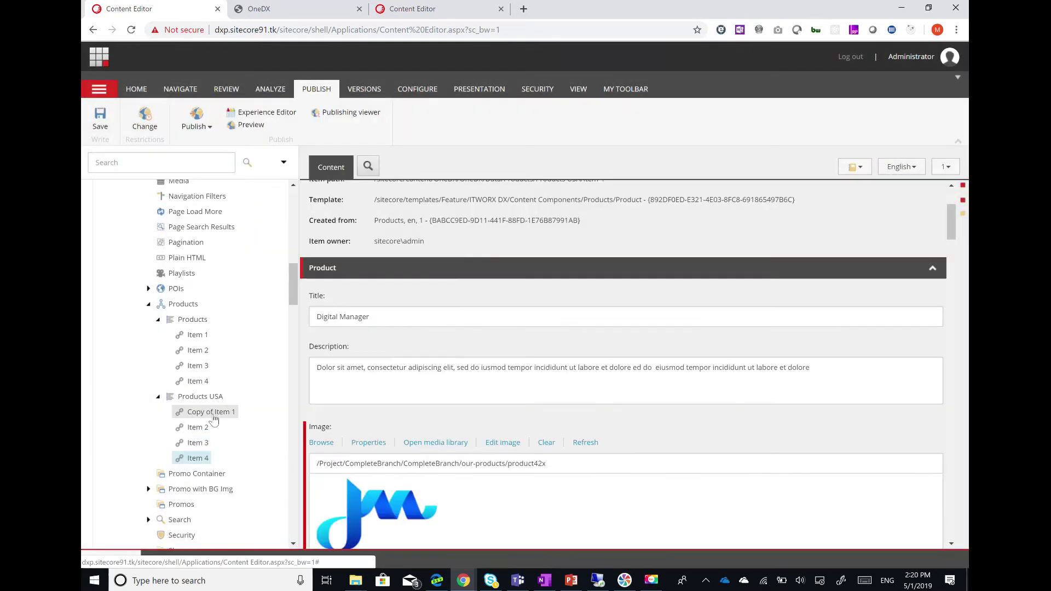
pyautogui.click(213, 416)
# Append USA to the copied item's title to make it AFL USA, and save.
pyautogui.click(383, 320)
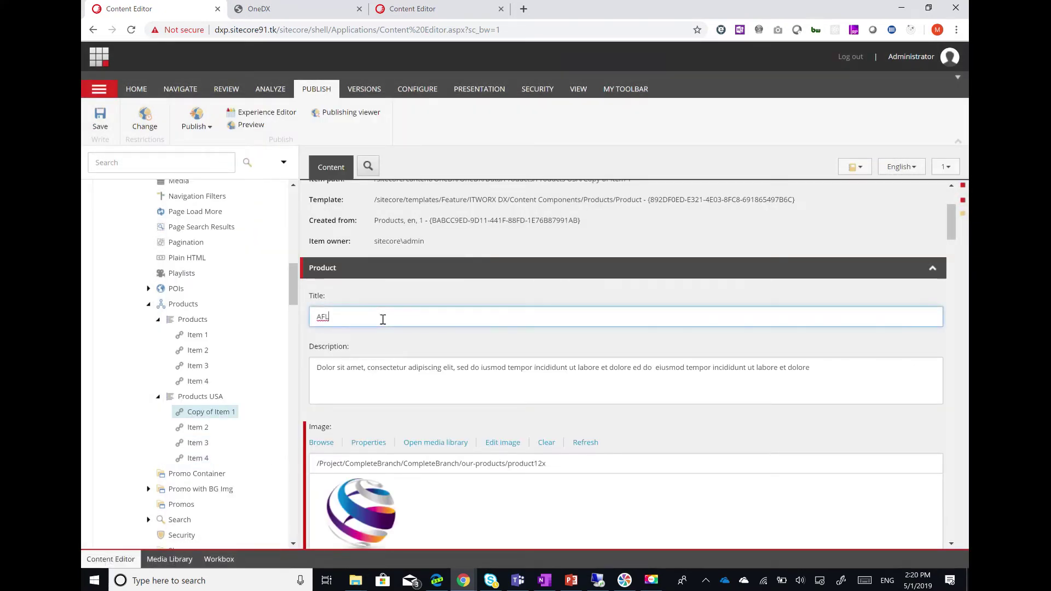
pyautogui.write('USA')
pyautogui.hotkey('ctrl', 'shift', 'Left')
pyautogui.click(100, 117)
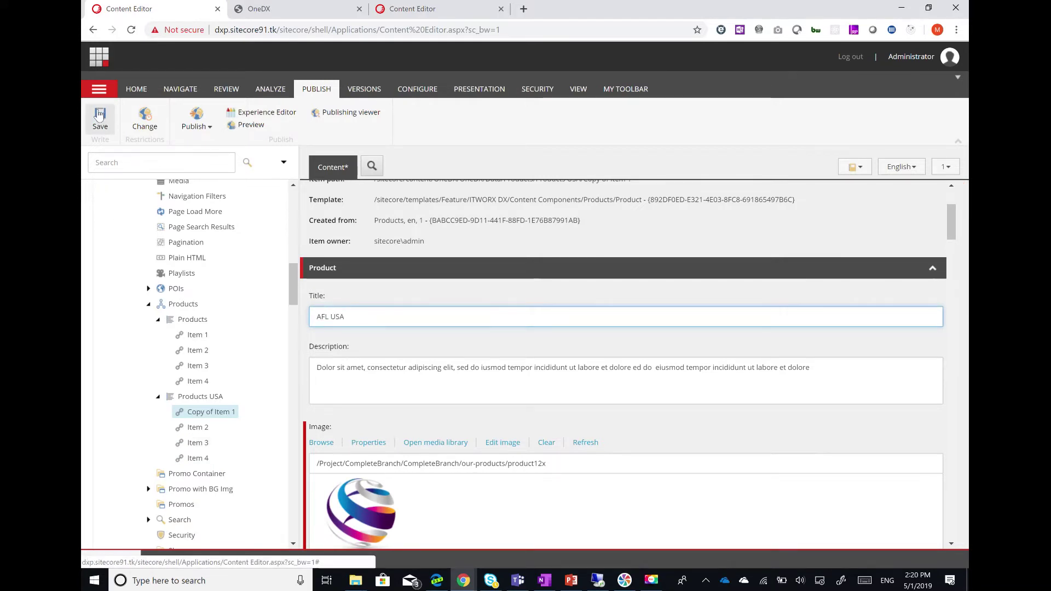
# Retitle Item 2 from XLD Organizer to XLD USA and save.
pyautogui.click(201, 431)
pyautogui.click(376, 316)
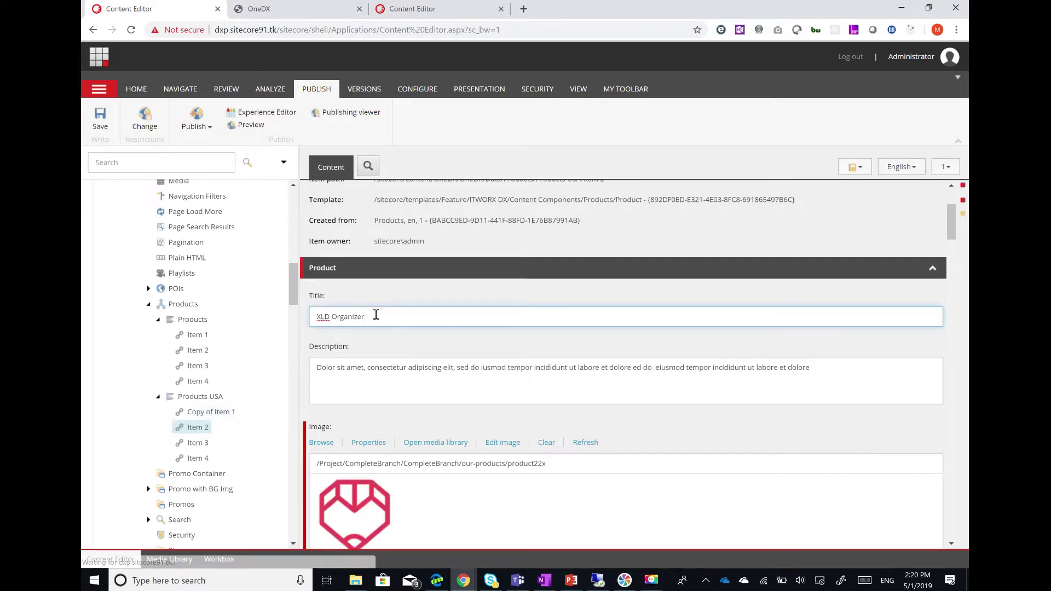
pyautogui.write('USA')
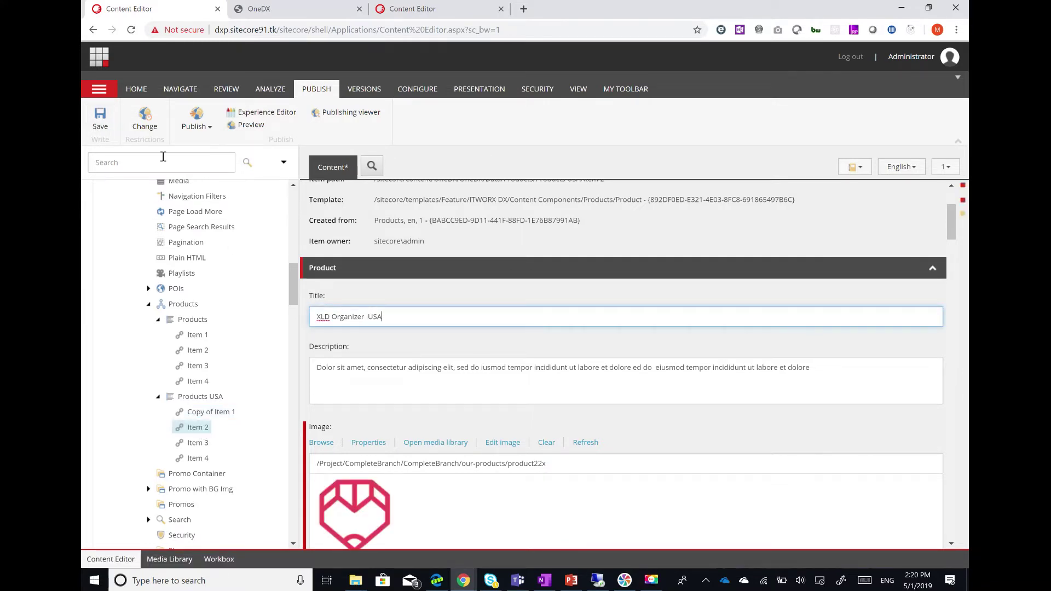
pyautogui.hotkey('ctrl', 'shift', 'Left')
pyautogui.press('BackSpace')
pyautogui.click(101, 119)
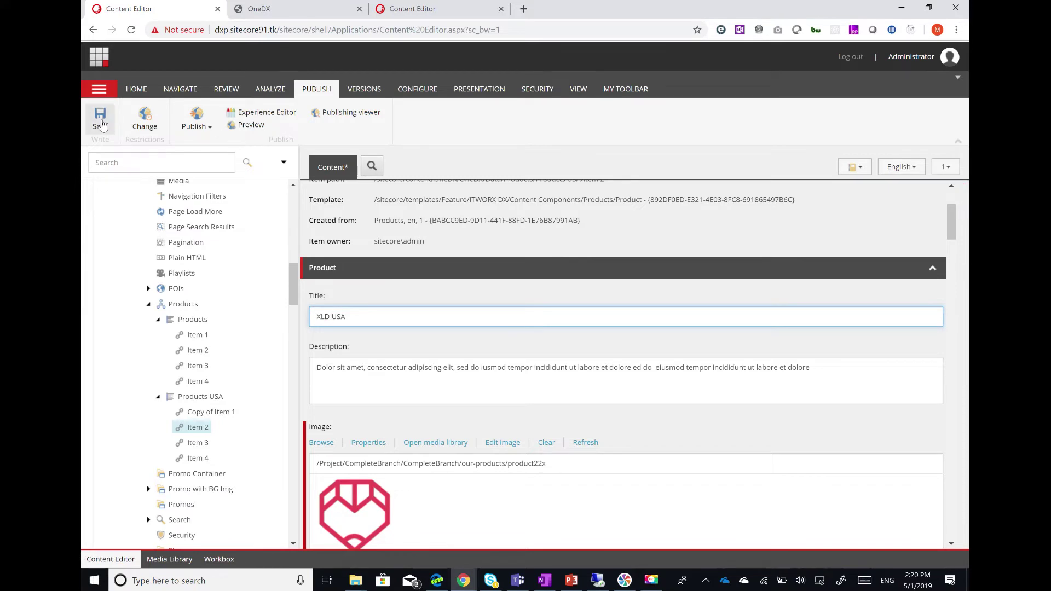
# Retitle Items 3 and 4 to XLAB USA and Digital Manager USA, saving each.
pyautogui.click(197, 442)
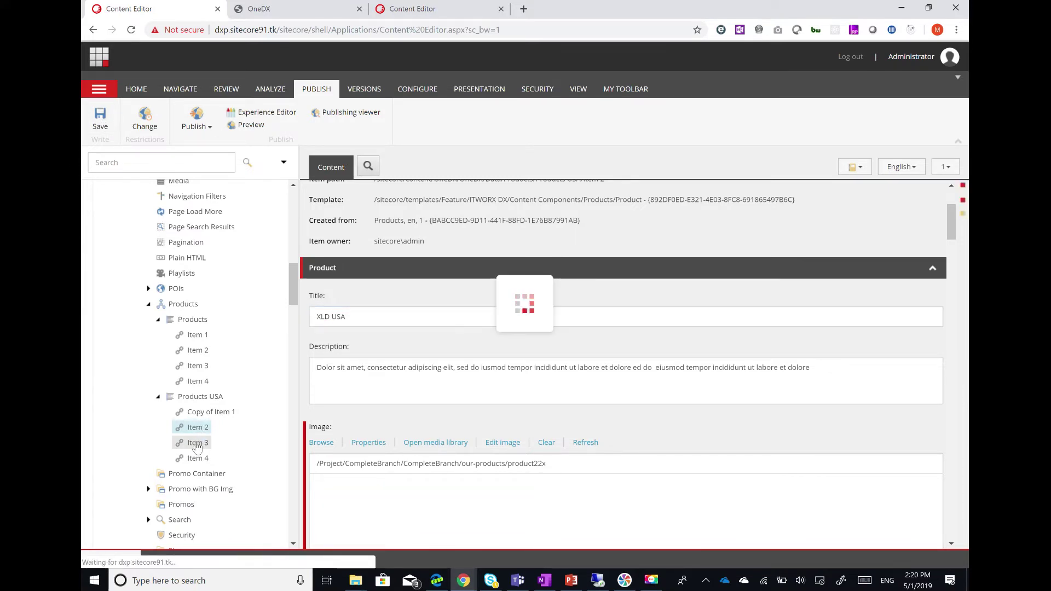
pyautogui.click(346, 314)
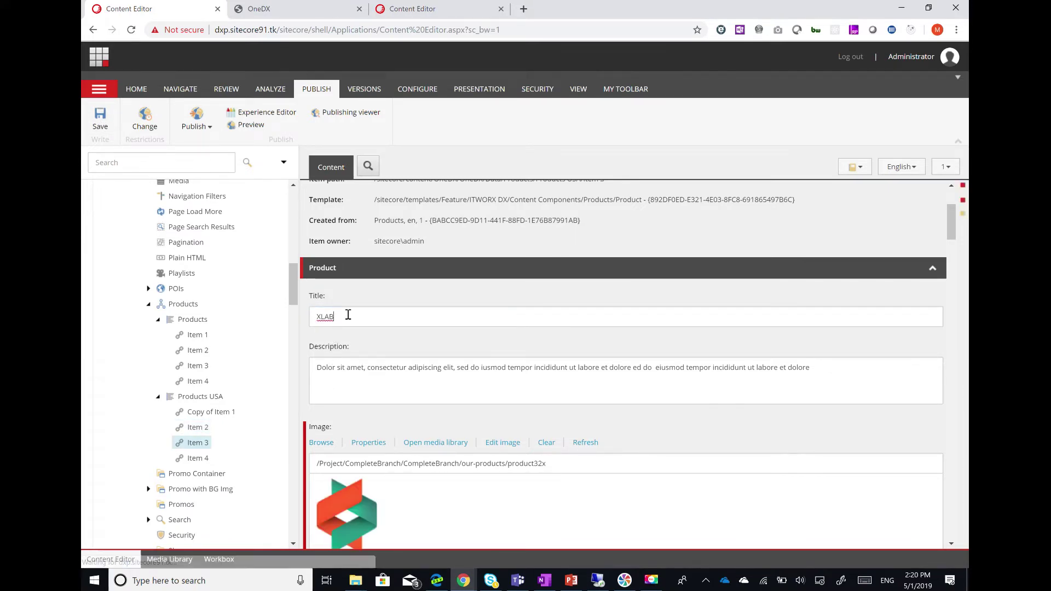
pyautogui.write('USA')
pyautogui.click(101, 134)
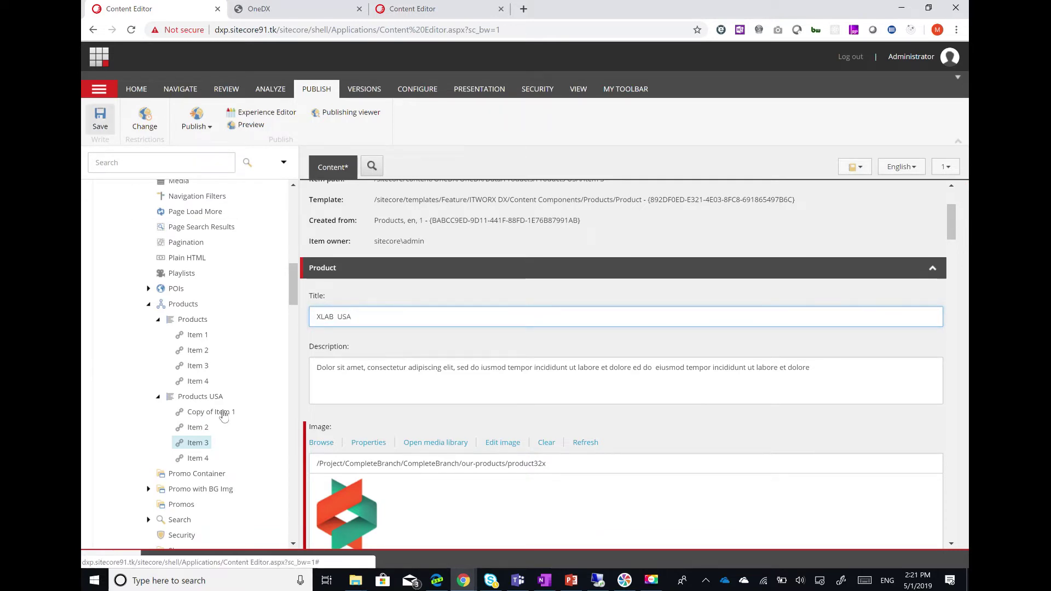
pyautogui.click(198, 459)
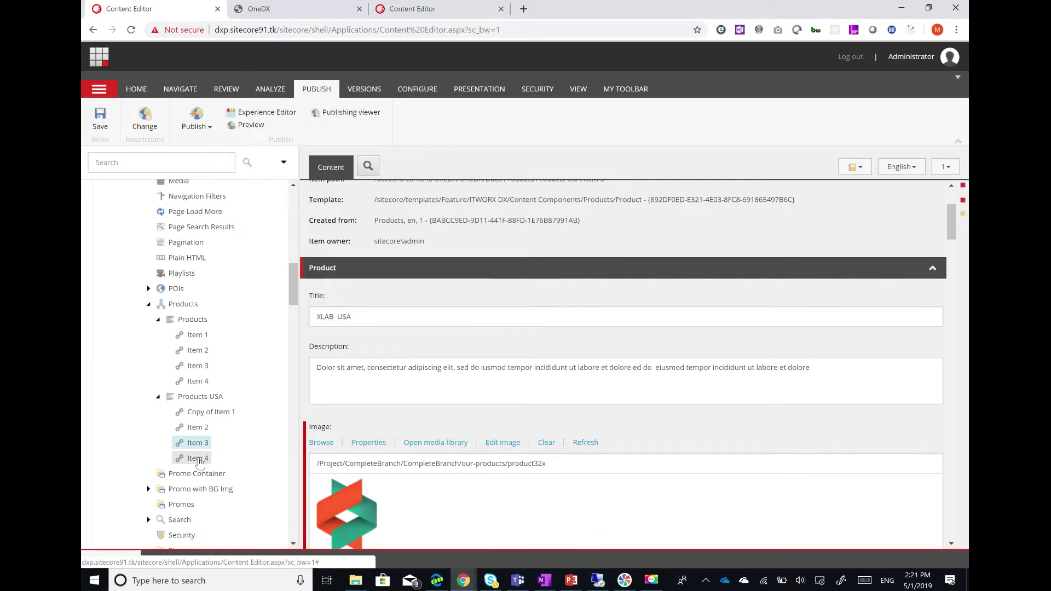
pyautogui.click(366, 318)
pyautogui.write('USA')
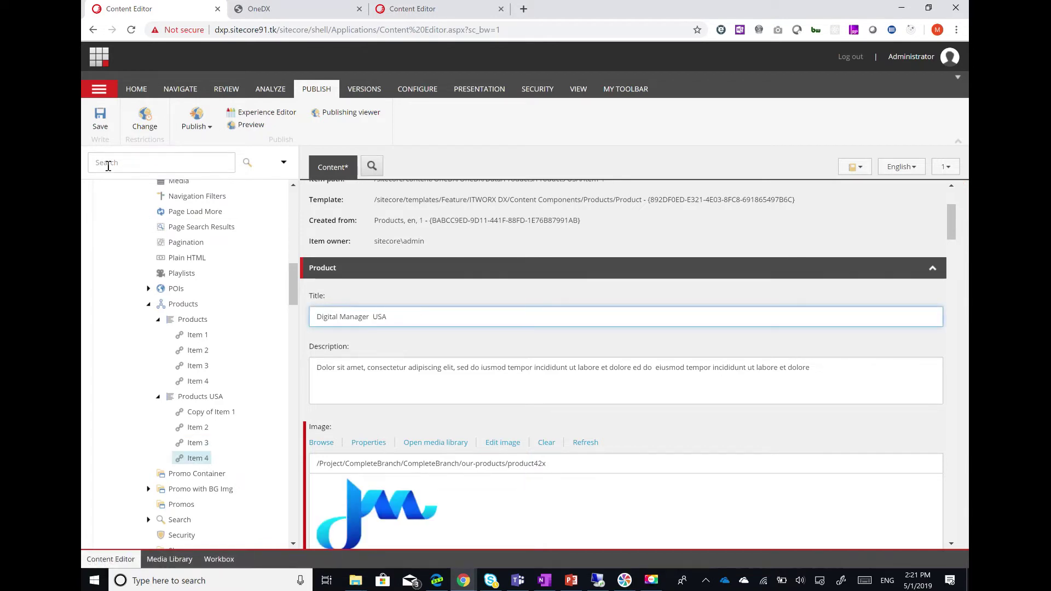
pyautogui.click(100, 117)
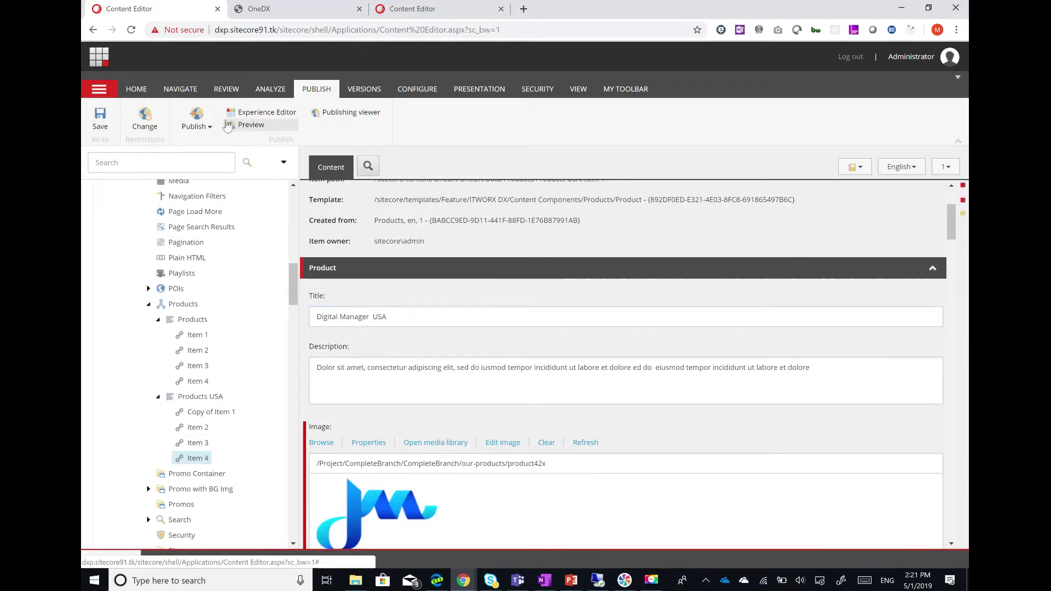
pyautogui.scroll(6, 200, 296)
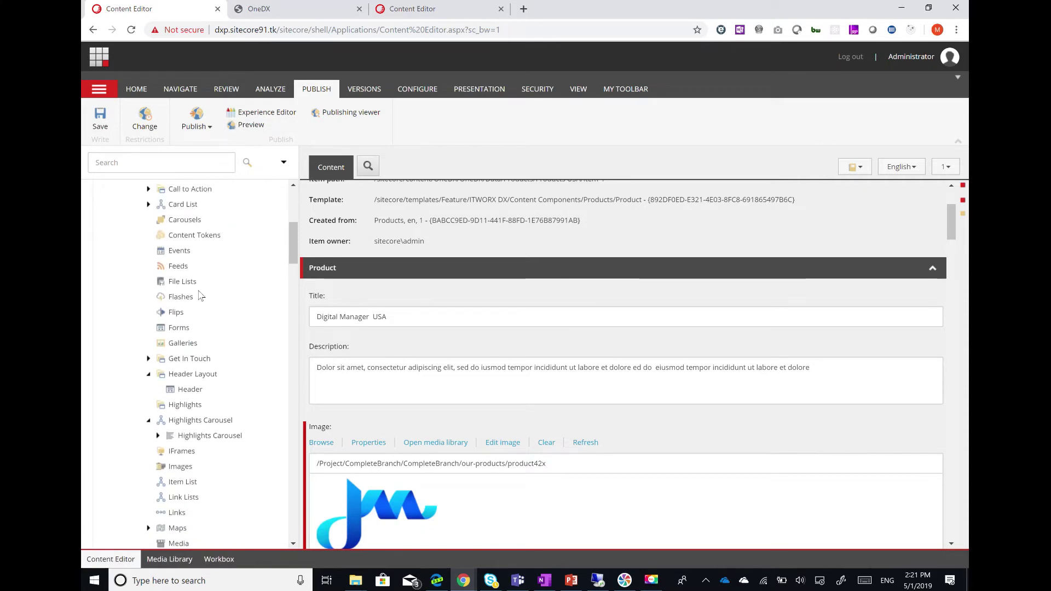
pyautogui.scroll(3, 201, 296)
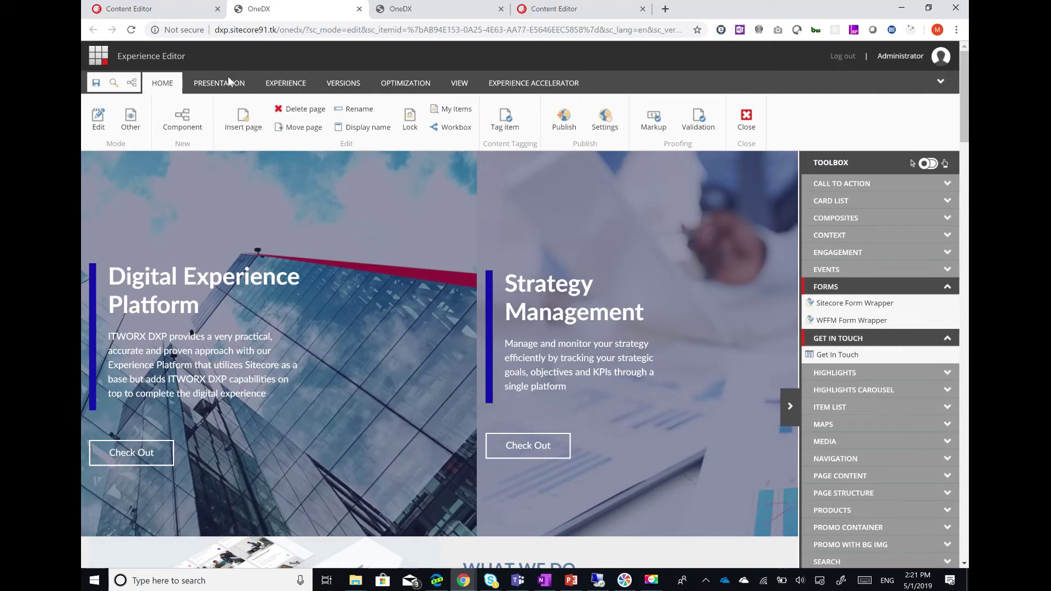
# Switch the page to Explore mode and set the visitor's Geo IP location by country.
pyautogui.click(131, 122)
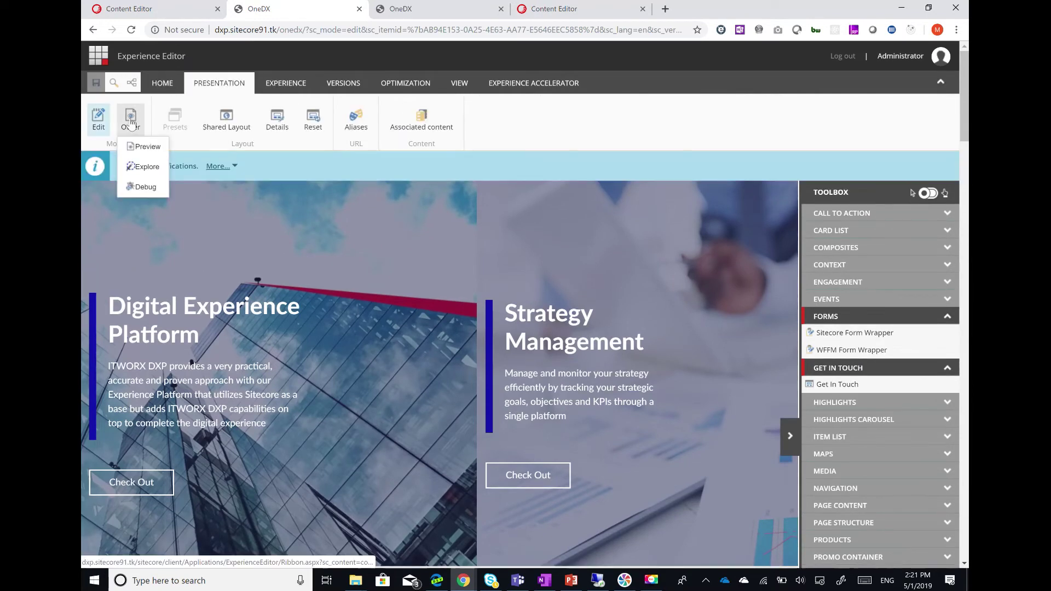
pyautogui.click(144, 167)
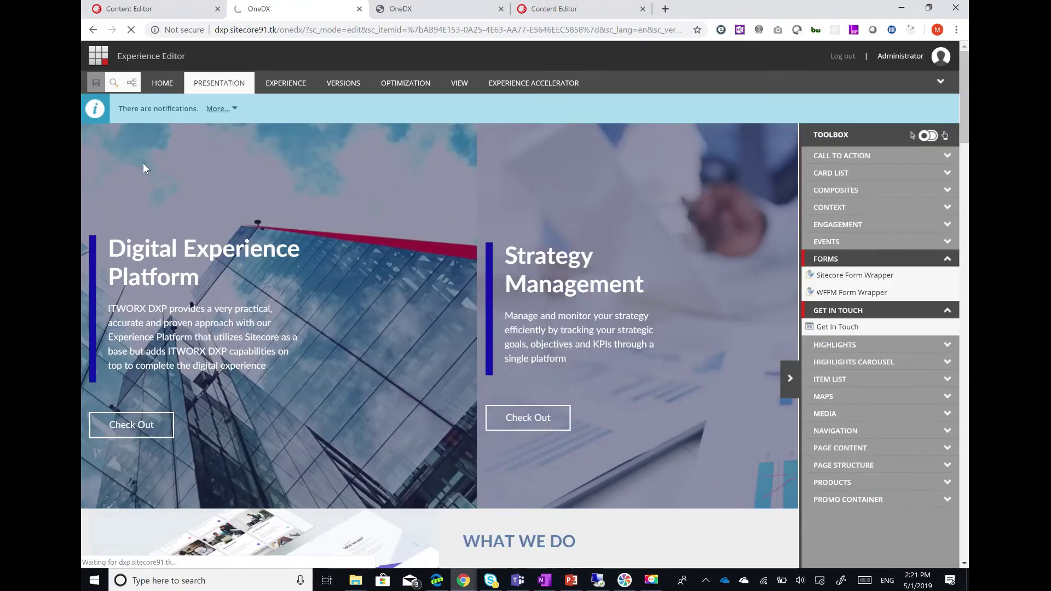
pyautogui.scroll(-5, 223, 431)
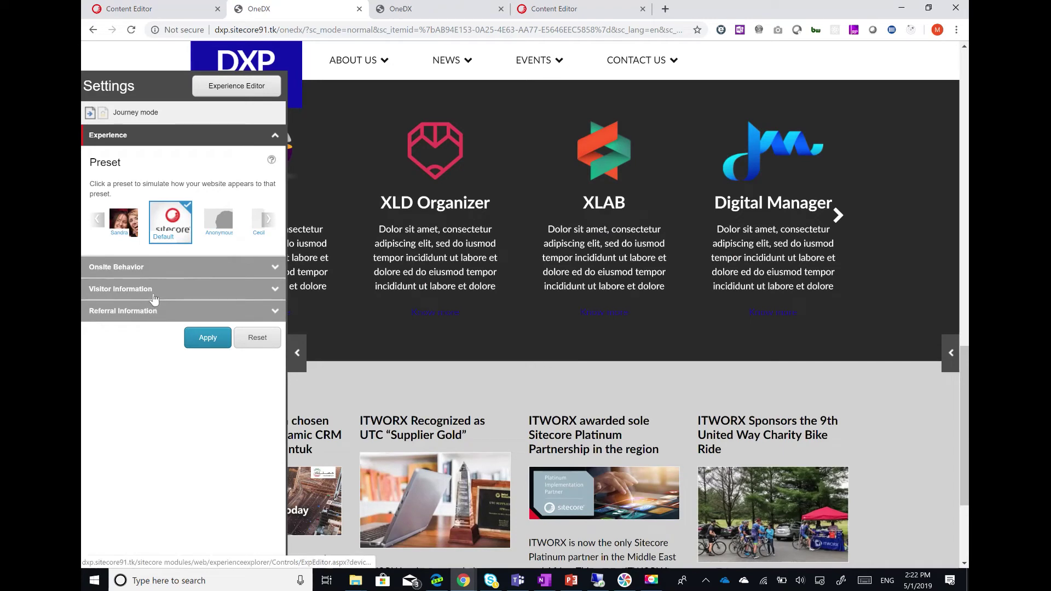
pyautogui.click(154, 298)
pyautogui.click(149, 211)
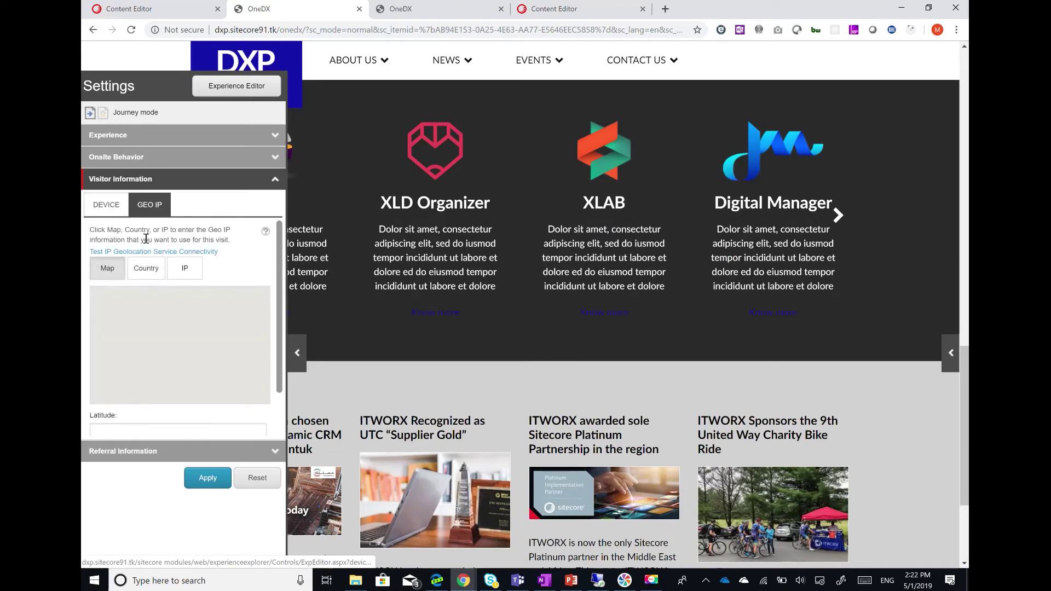
pyautogui.click(146, 269)
# Choose United States as the visitor country, apply it, and hide the settings panel.
pyautogui.click(149, 318)
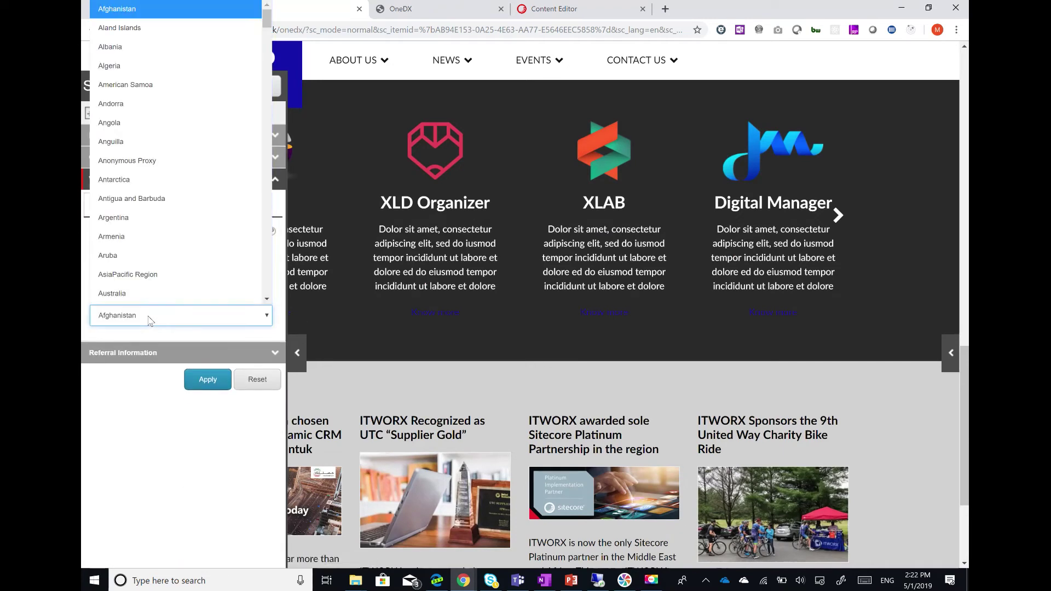
pyautogui.write('un')
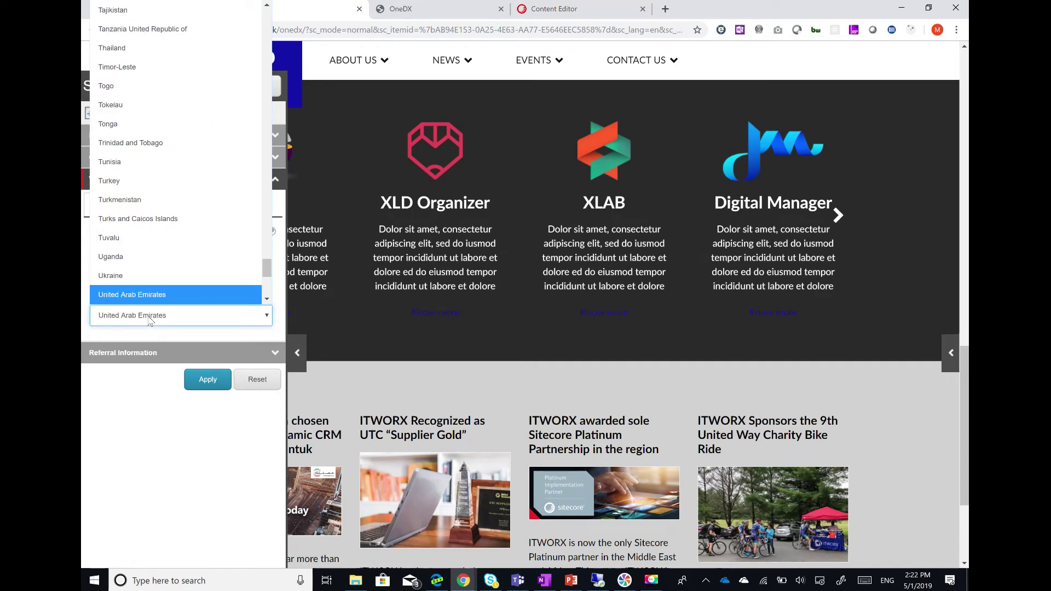
pyautogui.press('Down')
pyautogui.press('Down')
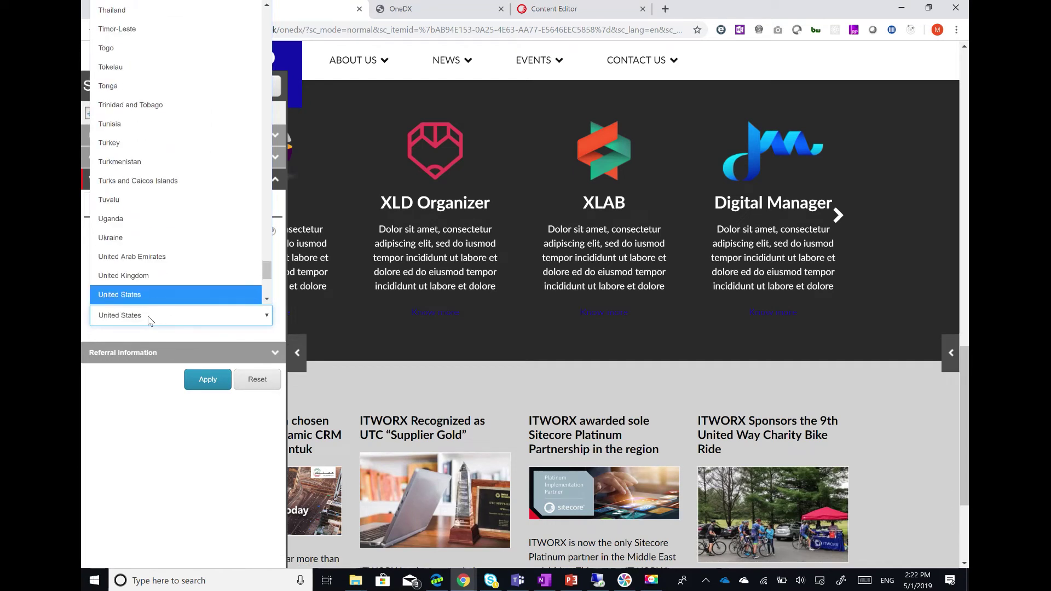
pyautogui.press('Return')
pyautogui.click(195, 383)
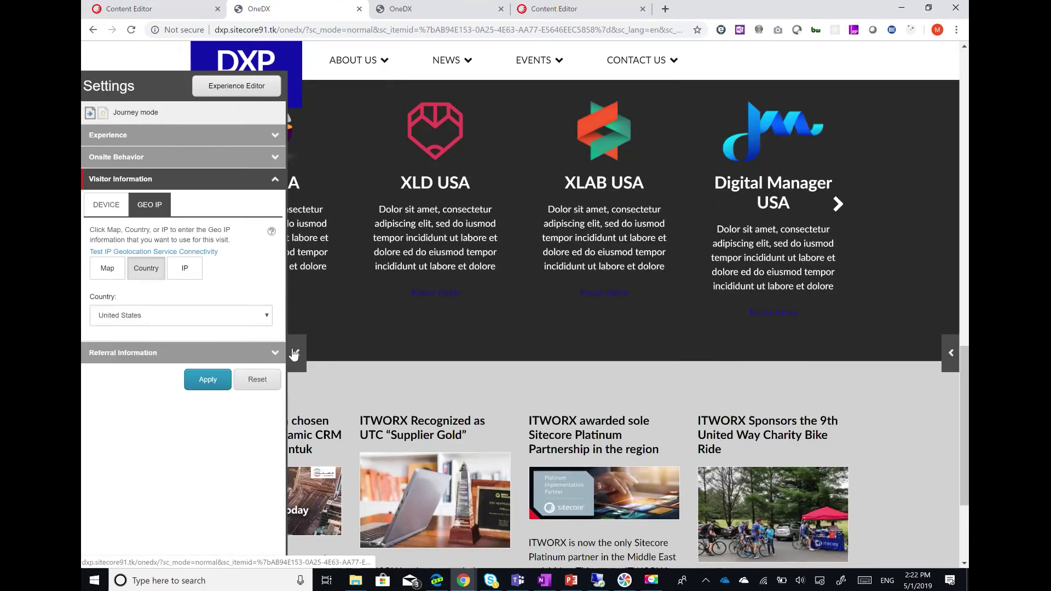
pyautogui.click(295, 355)
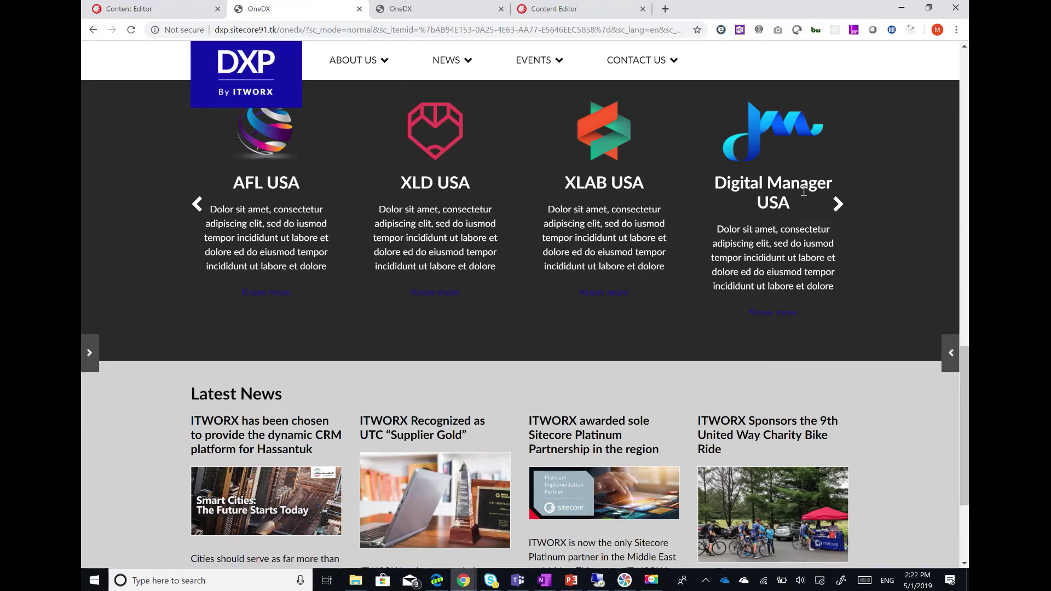
pyautogui.click(602, 584)
# Inspect the GetModel method and its FillBaseProperties call in ItemListRepository.cs.
pyautogui.scroll(6, 553, 355)
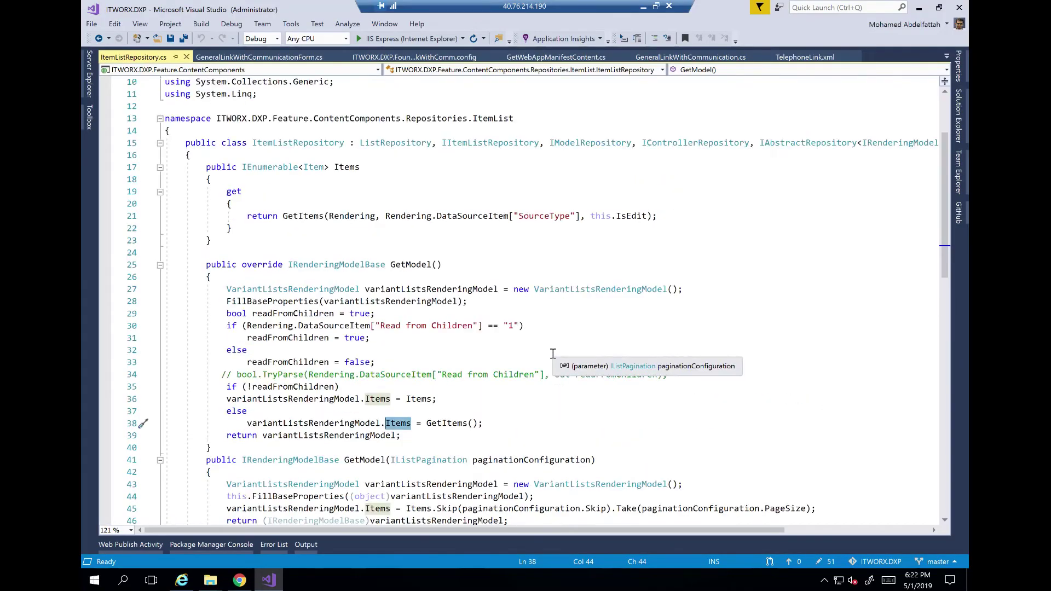
pyautogui.scroll(-5, 512, 387)
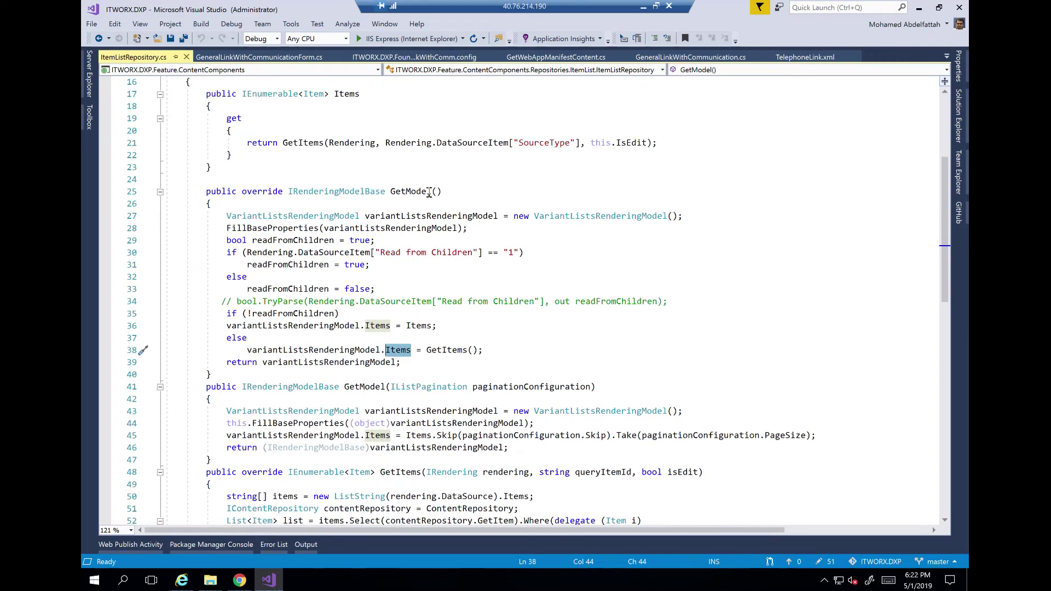
pyautogui.doubleClick(396, 193)
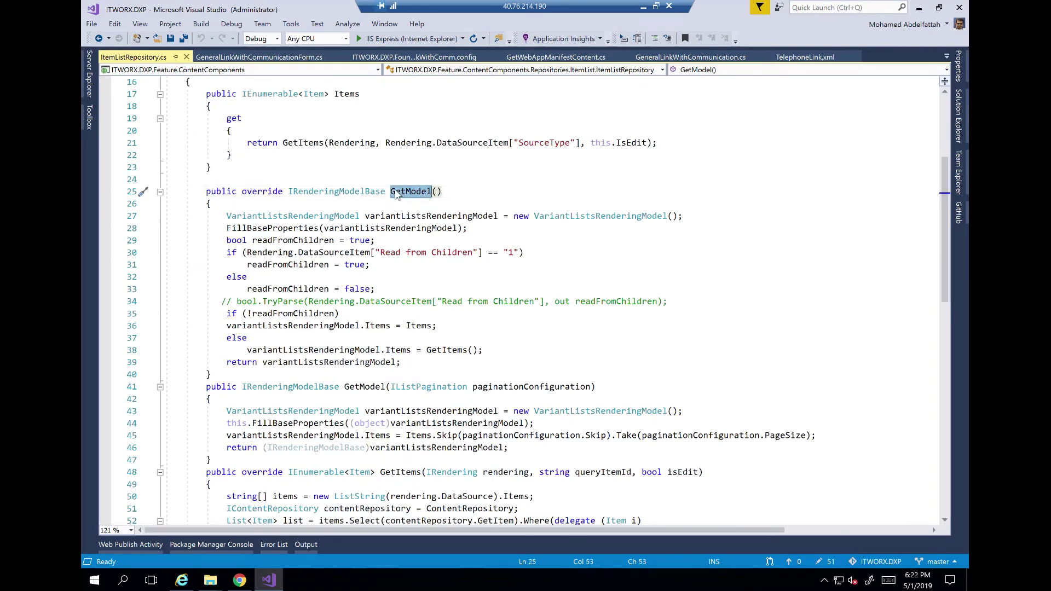
pyautogui.scroll(-8, 405, 392)
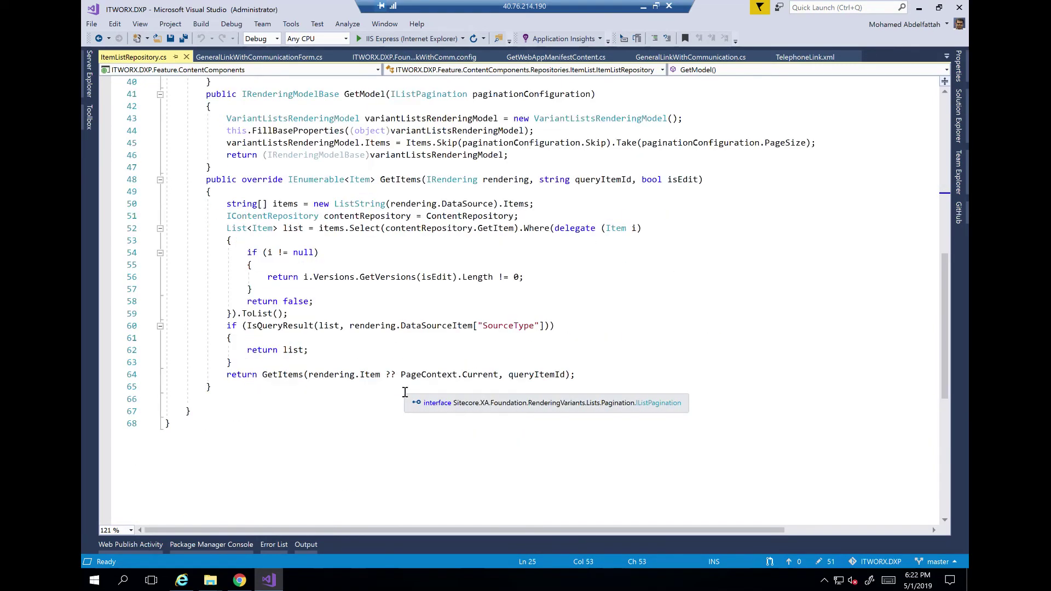
pyautogui.scroll(4, 405, 392)
pyautogui.scroll(3, 405, 392)
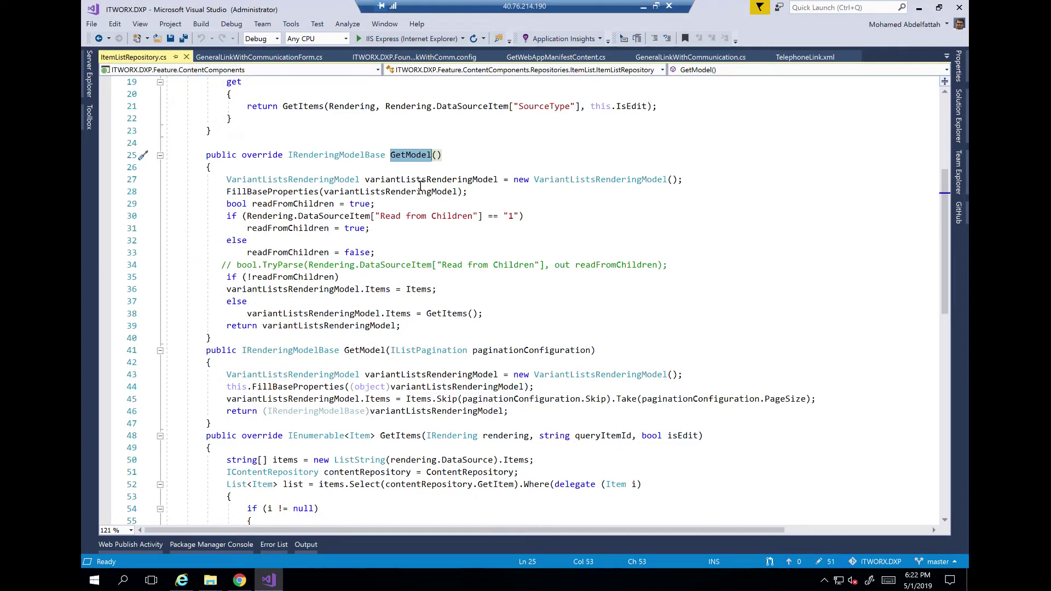
pyautogui.click(312, 191)
# Examine the class declaration inheriting ListRepository and its Items property.
pyautogui.scroll(6, 407, 219)
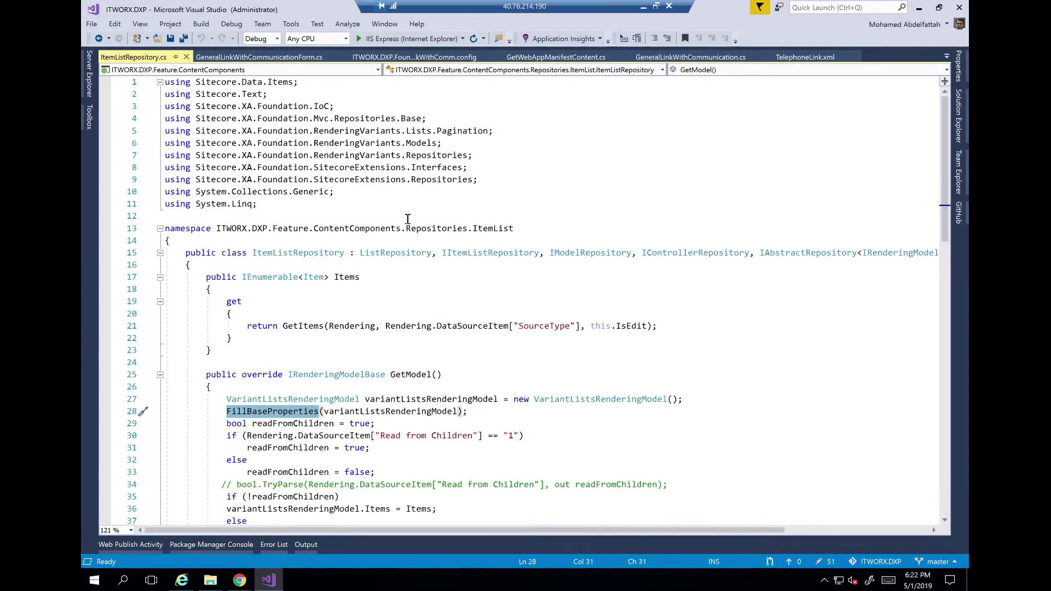
pyautogui.doubleClick(392, 253)
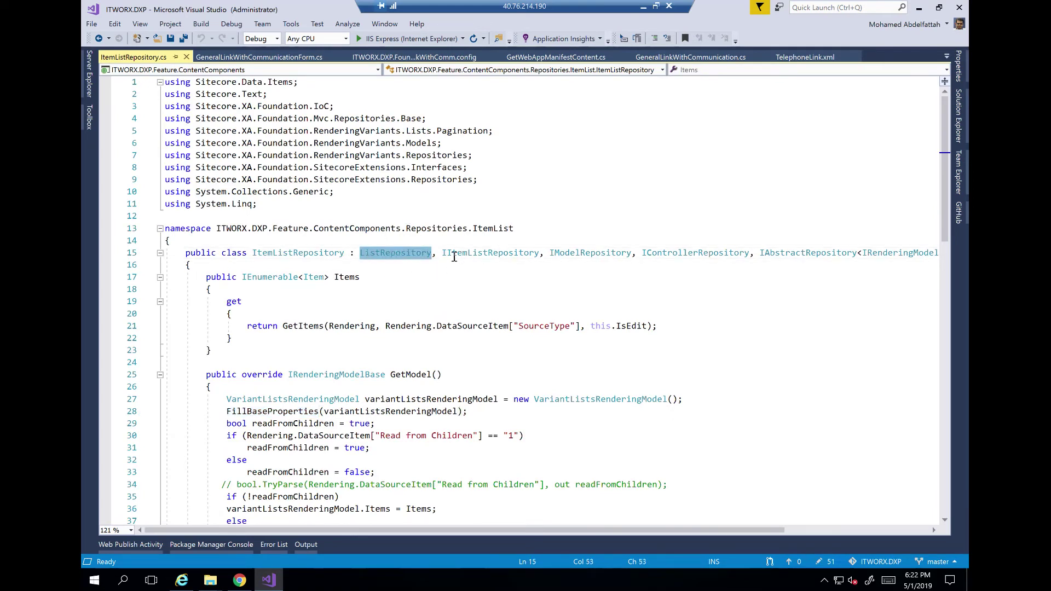
pyautogui.hscroll(1, 496, 267)
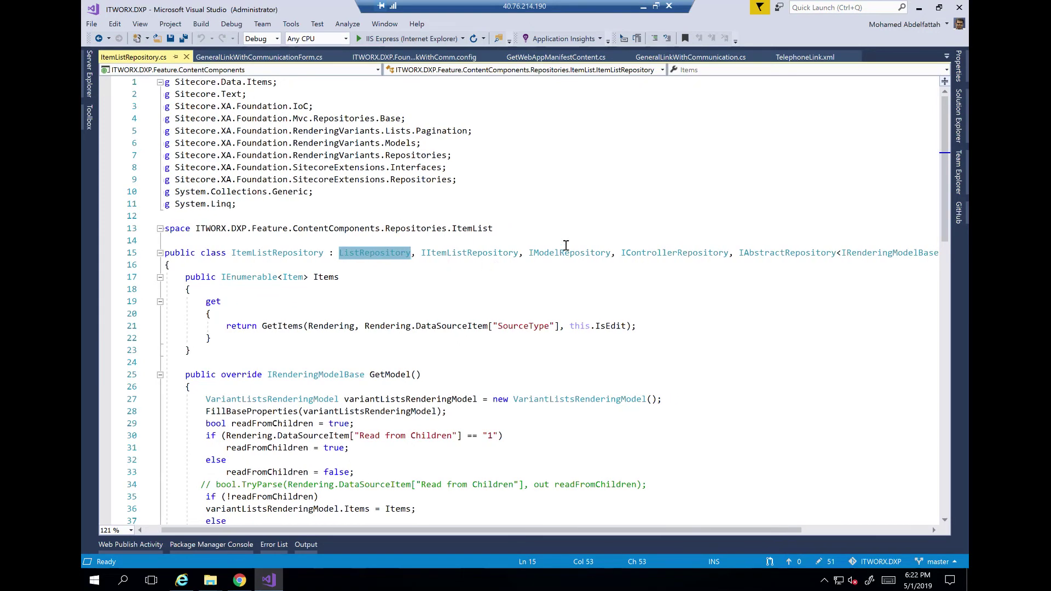
pyautogui.hscroll(2, 566, 245)
pyautogui.hscroll(-4, 566, 245)
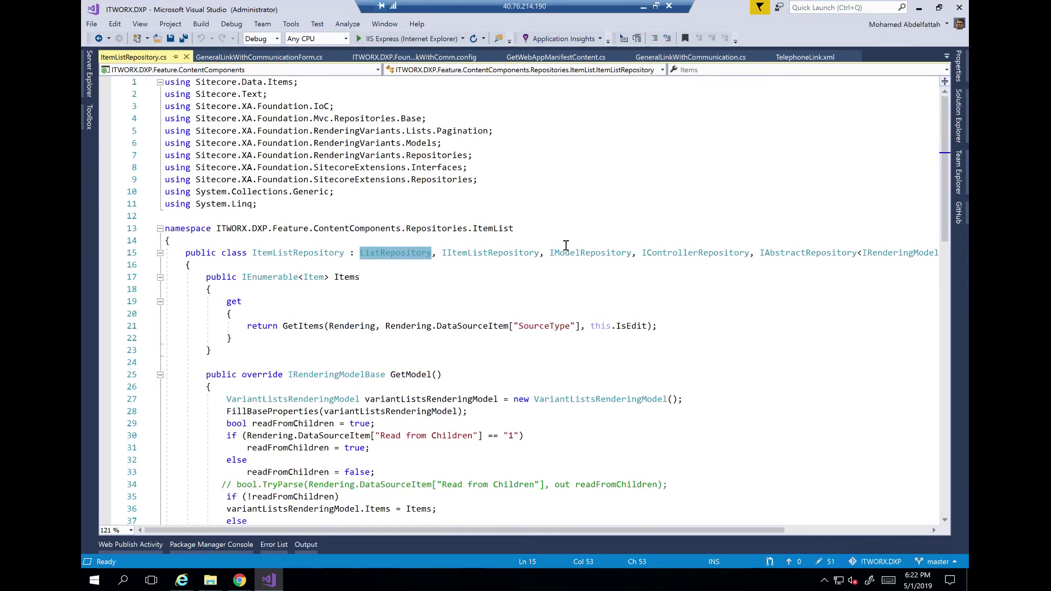
pyautogui.scroll(-3, 545, 344)
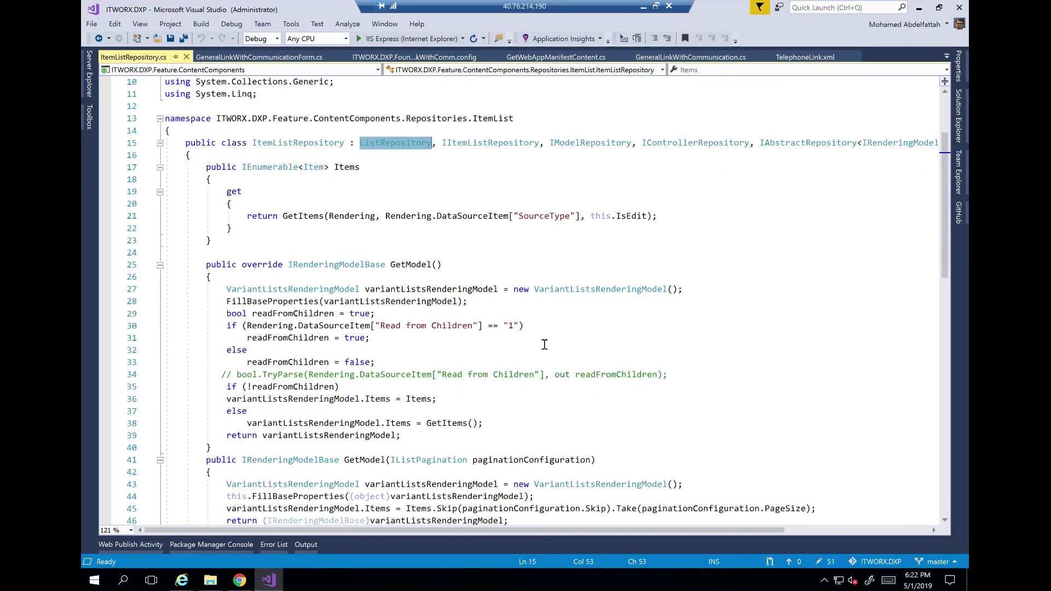
pyautogui.click(337, 167)
pyautogui.click(304, 215)
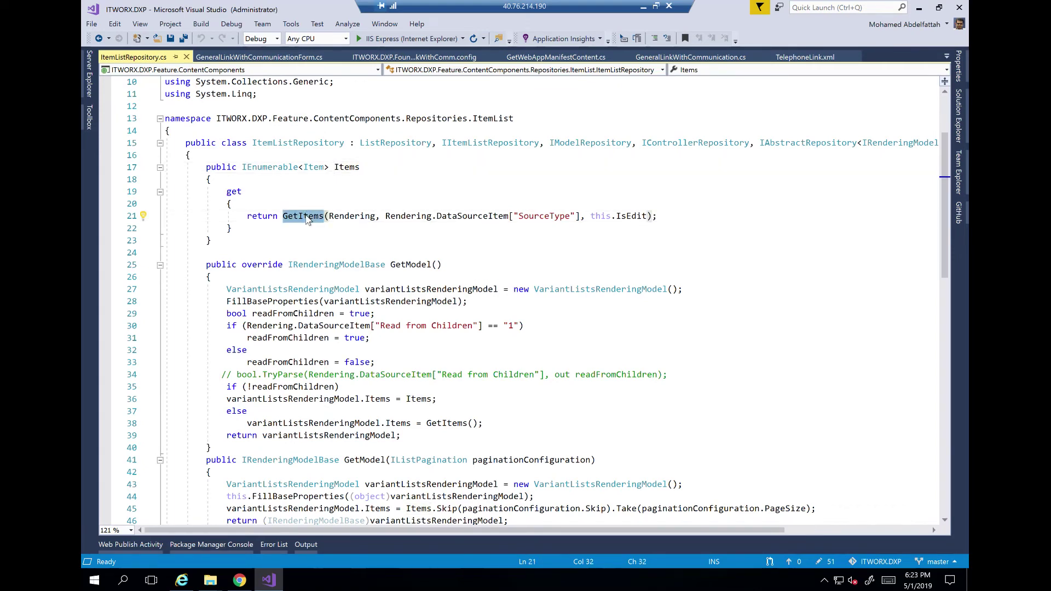
pyautogui.press('F12')
pyautogui.scroll(-2, 325, 268)
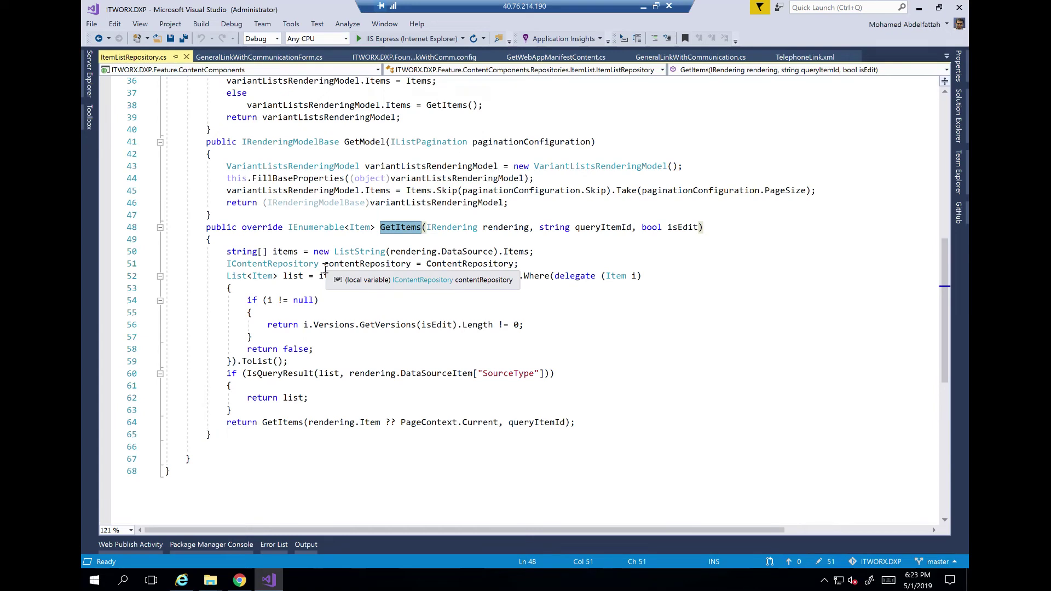
pyautogui.doubleClick(514, 253)
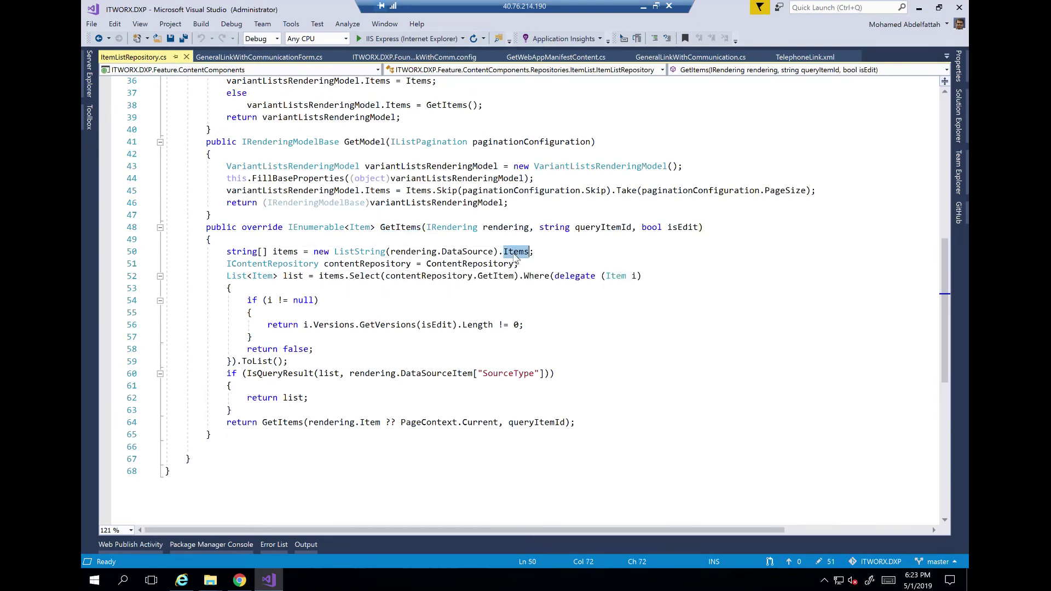
pyautogui.click(529, 248)
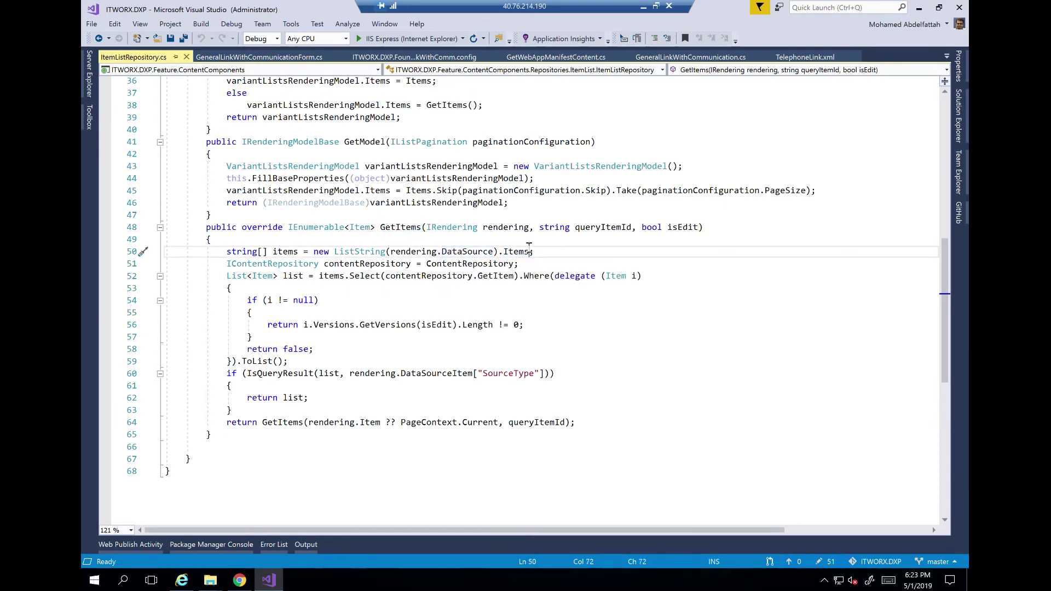
pyautogui.doubleClick(285, 253)
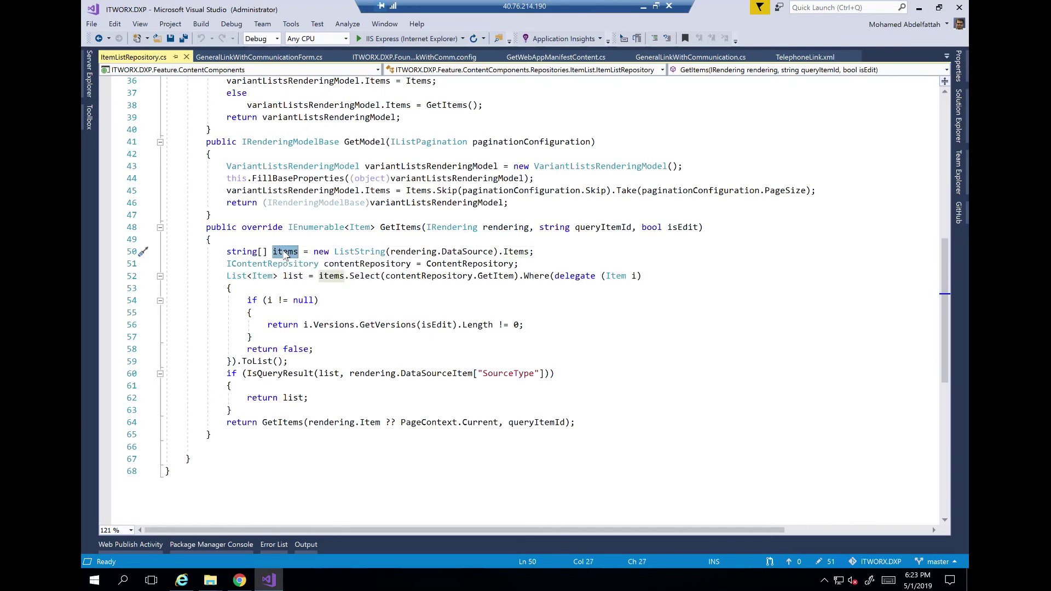
pyautogui.doubleClick(366, 275)
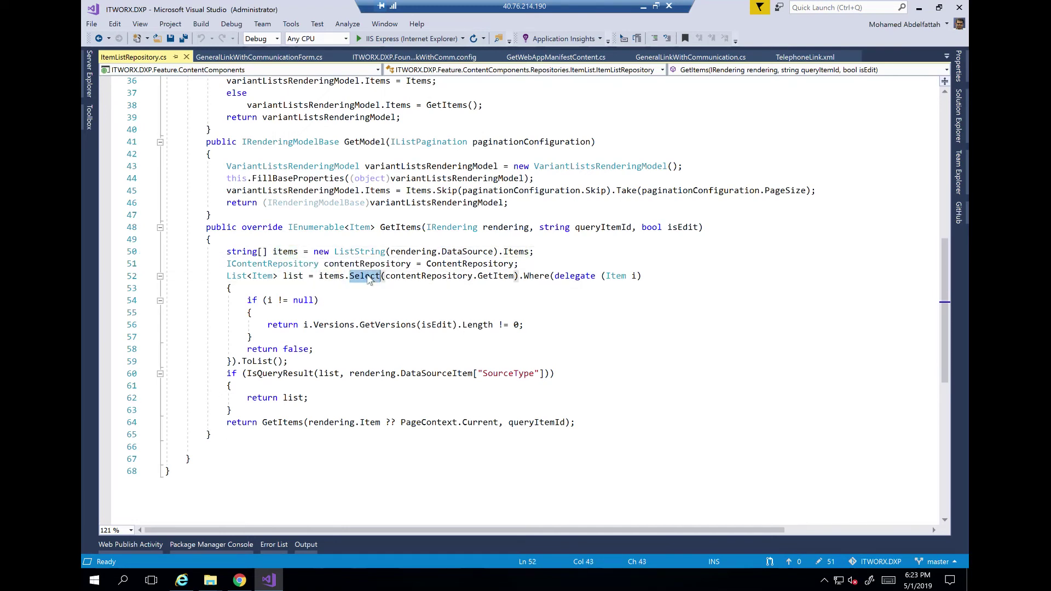
pyautogui.doubleClick(535, 275)
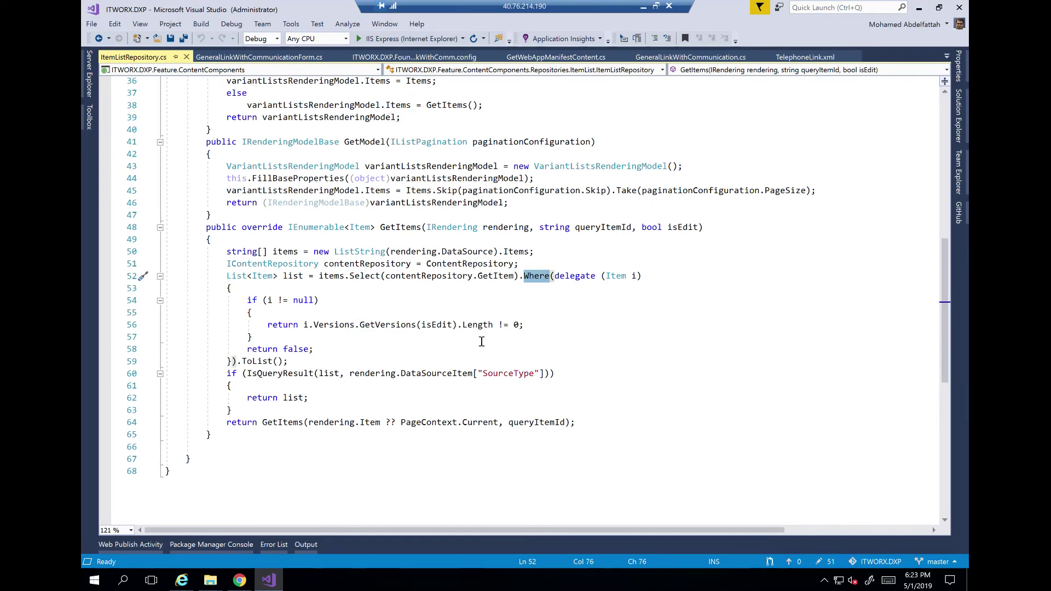
pyautogui.scroll(2, 481, 342)
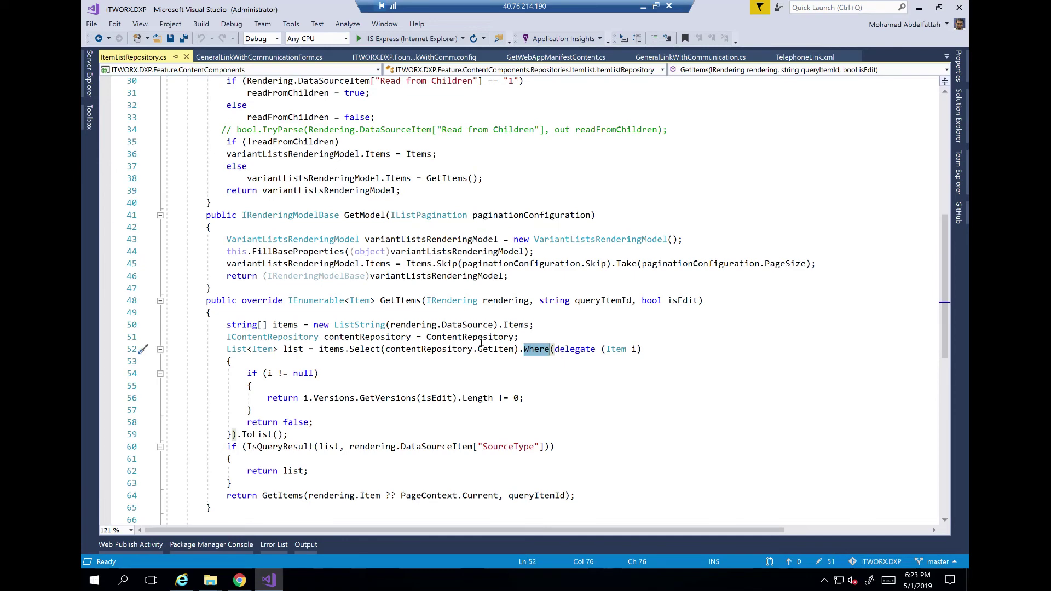
pyautogui.scroll(3, 481, 342)
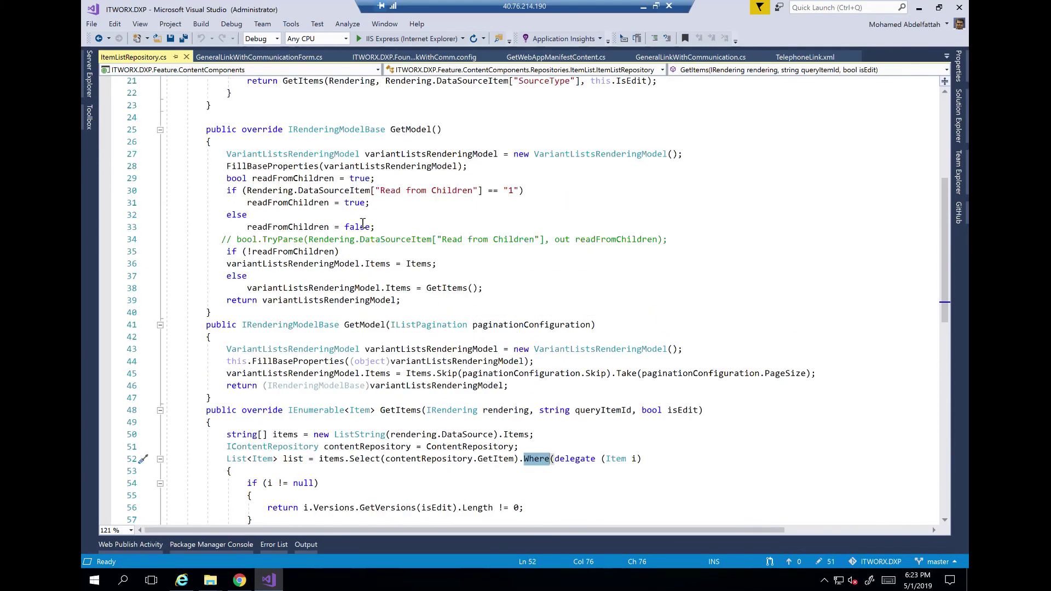
pyautogui.doubleClick(286, 203)
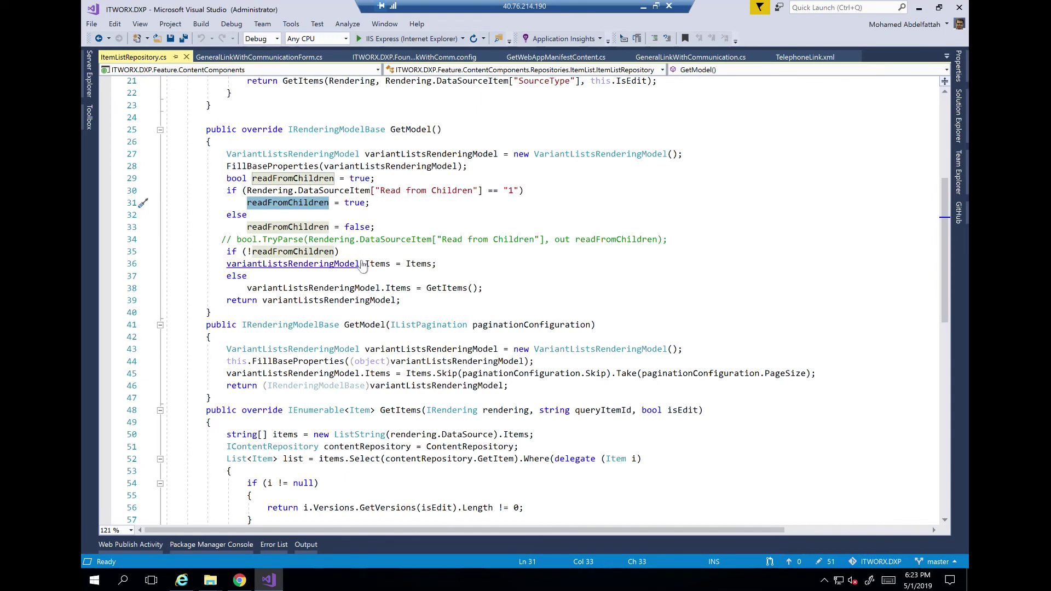
# Examine the !readFromChildren check and Items assignment on lines 35-36 of GetModel.
pyautogui.hotkey('ctrl', 'f')
pyautogui.press('Escape')
pyautogui.doubleClick(383, 265)
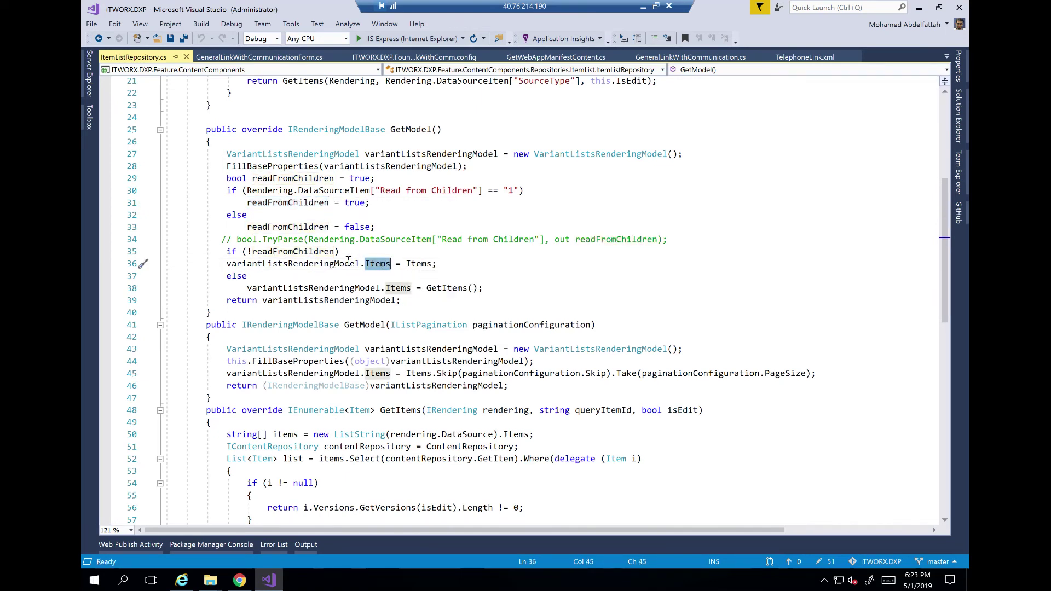
pyautogui.doubleClick(289, 253)
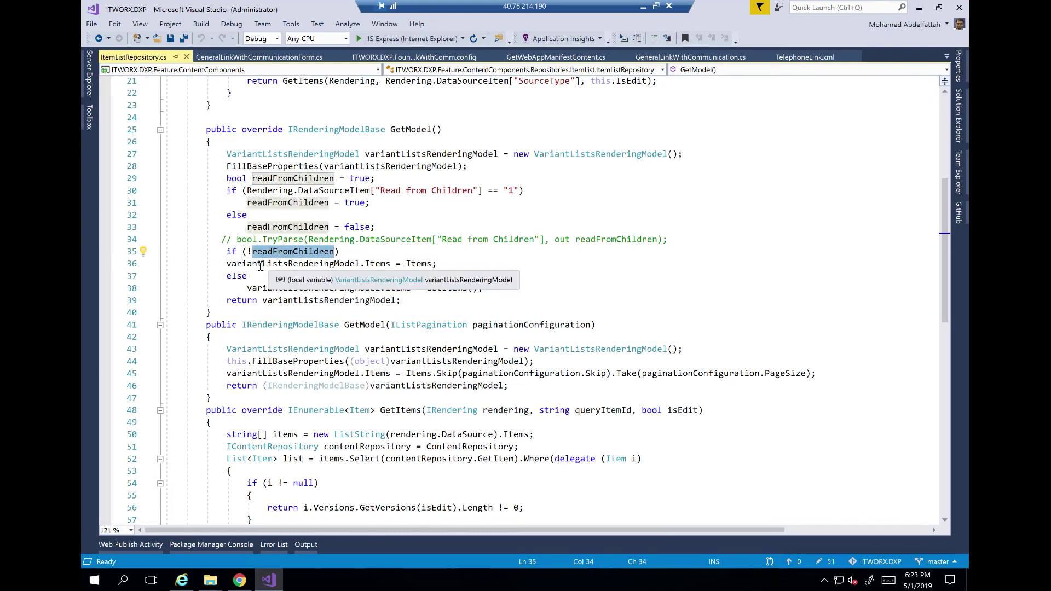
pyautogui.doubleClick(261, 265)
pyautogui.doubleClick(378, 266)
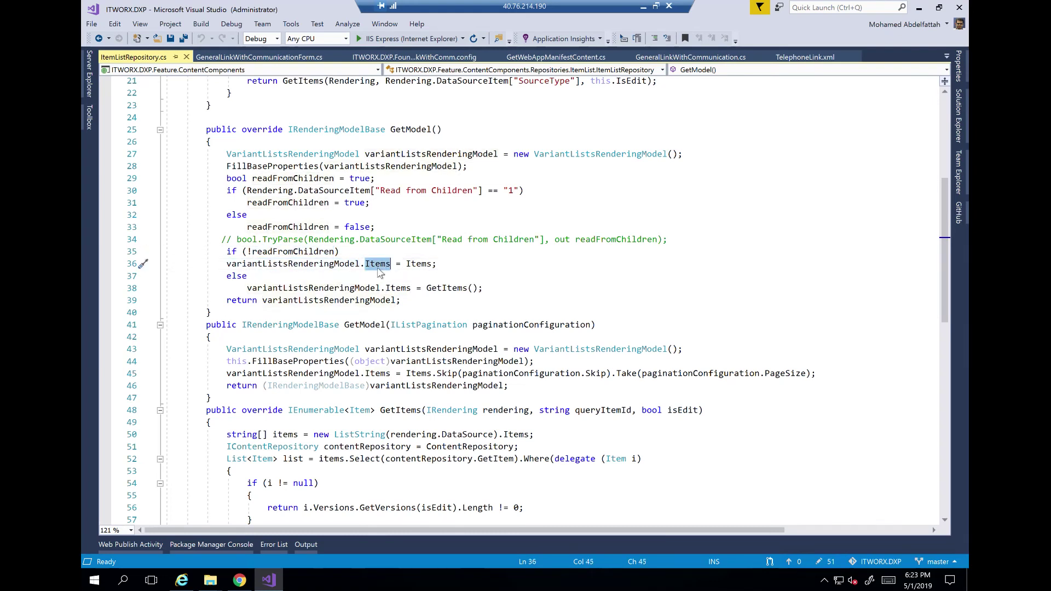
pyautogui.doubleClick(418, 264)
pyautogui.doubleClick(443, 289)
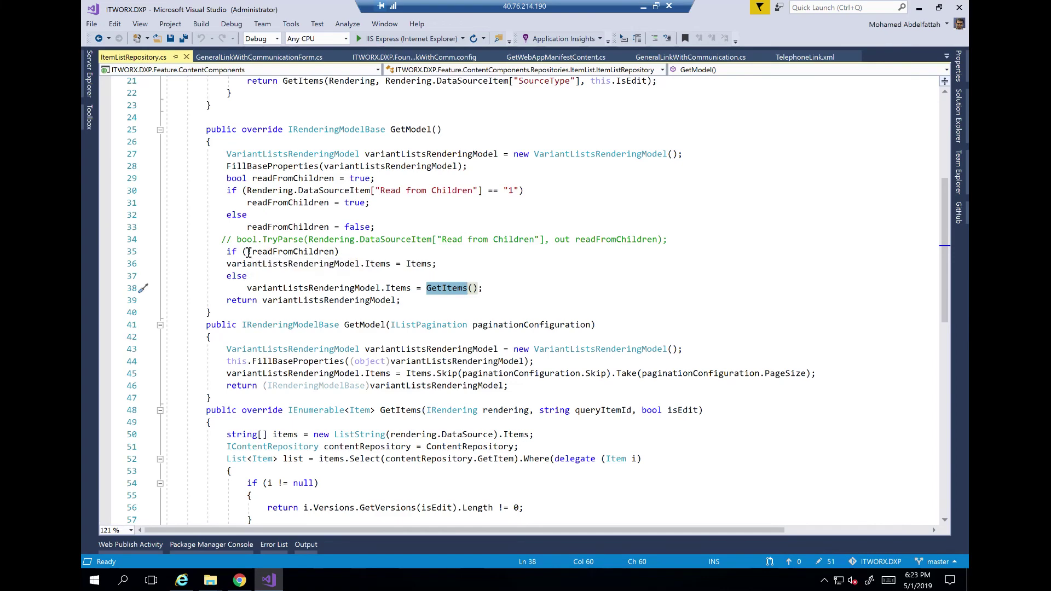
pyautogui.moveTo(248, 251); pyautogui.dragTo(332, 251)
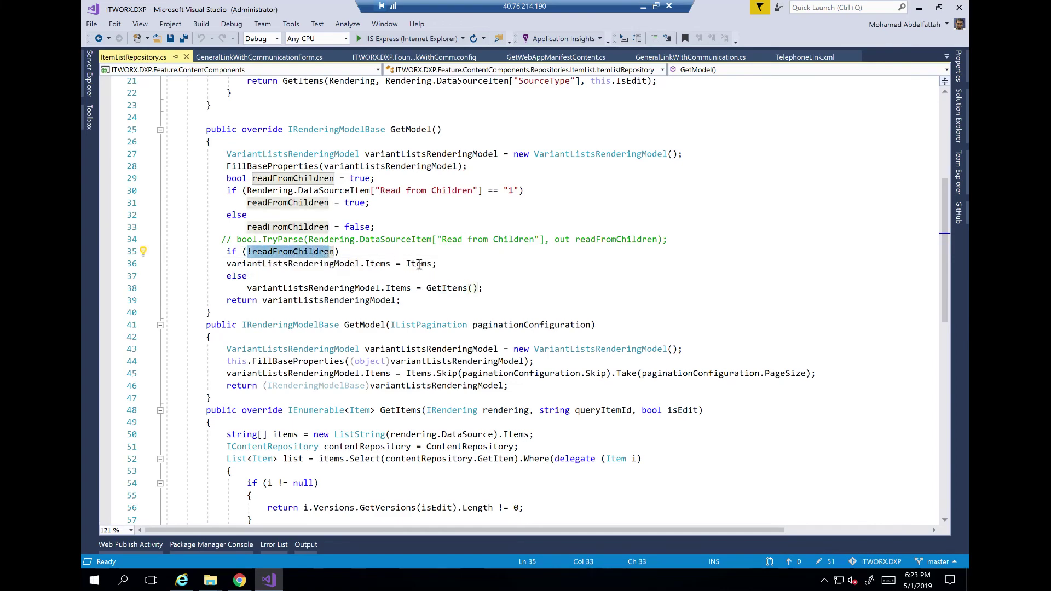
pyautogui.doubleClick(419, 265)
# Highlight readFromChildren uses, then go to the GetItems definition in ListRepository.
pyautogui.scroll(6, 419, 267)
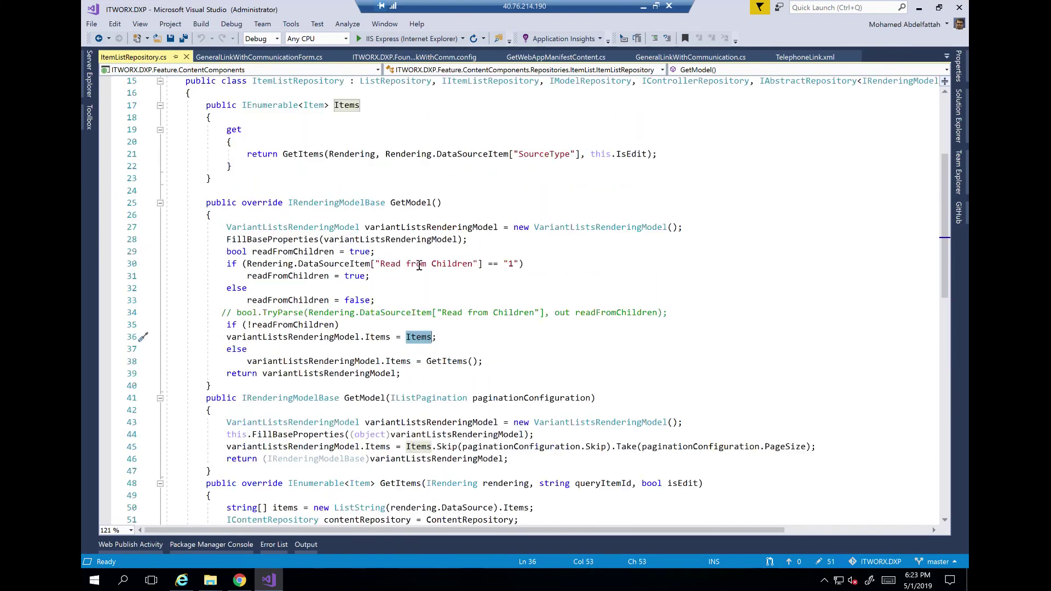
pyautogui.scroll(1, 419, 265)
pyautogui.scroll(-2, 419, 265)
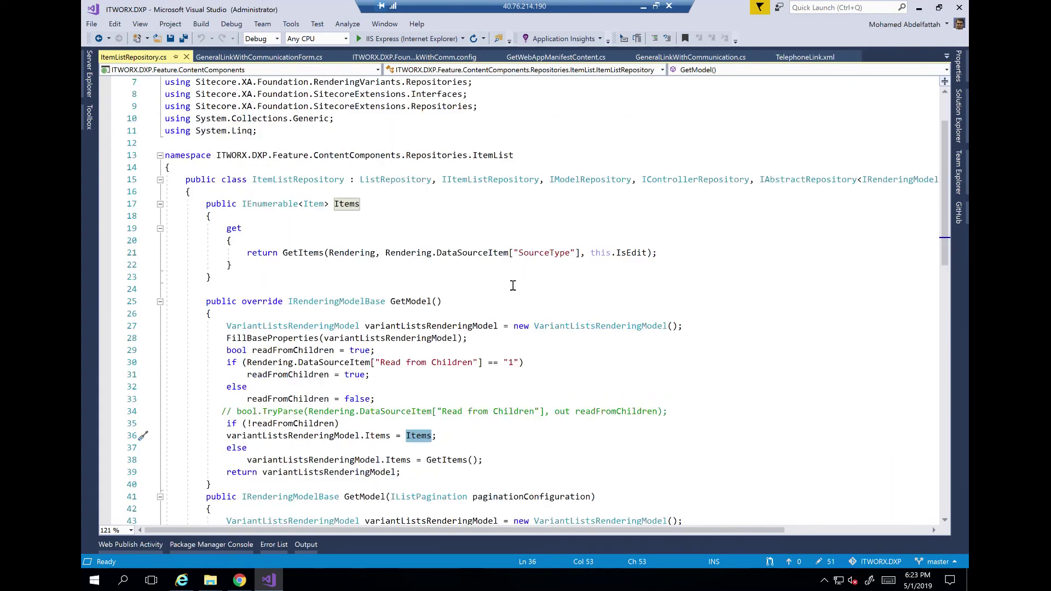
pyautogui.scroll(-5, 506, 329)
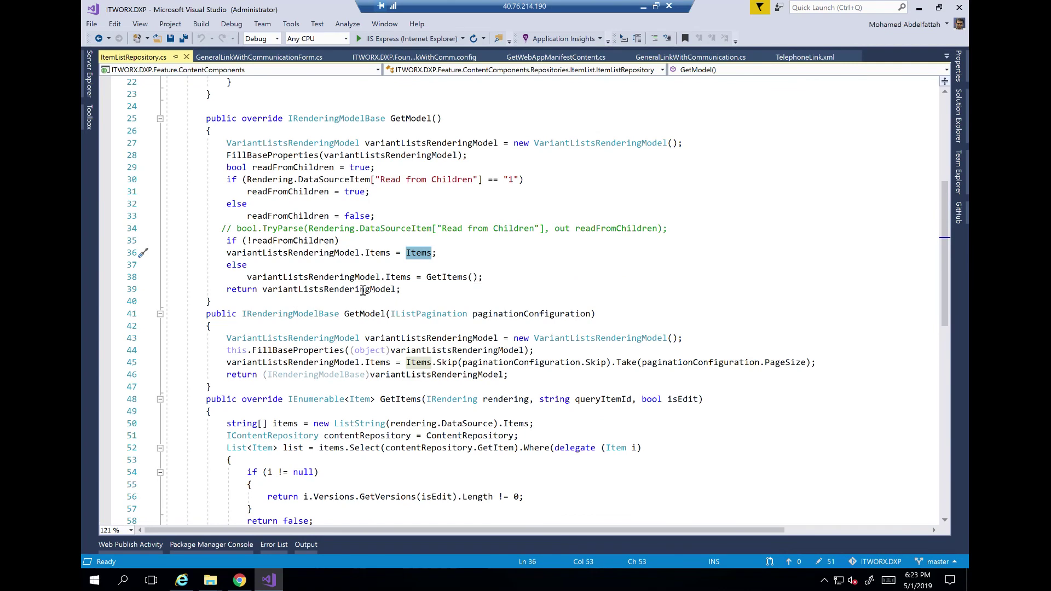
pyautogui.doubleClick(258, 242)
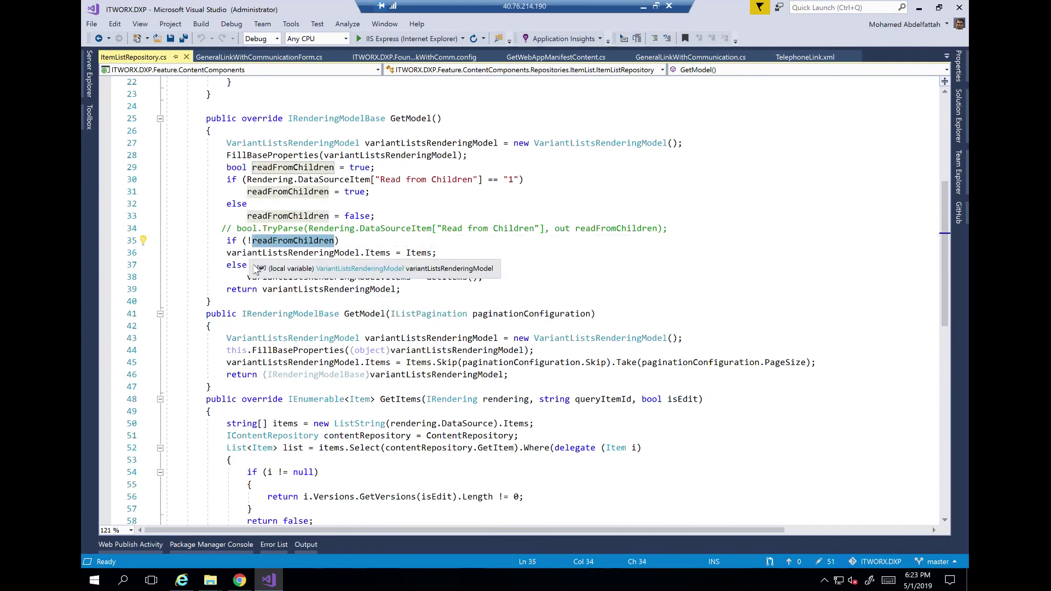
pyautogui.doubleClick(272, 268)
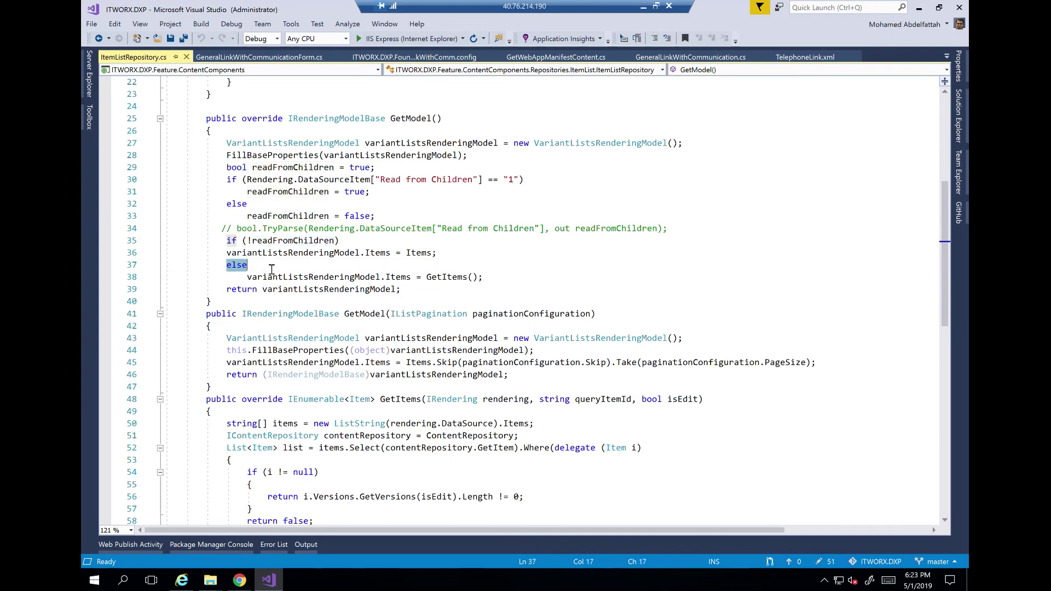
pyautogui.doubleClick(447, 277)
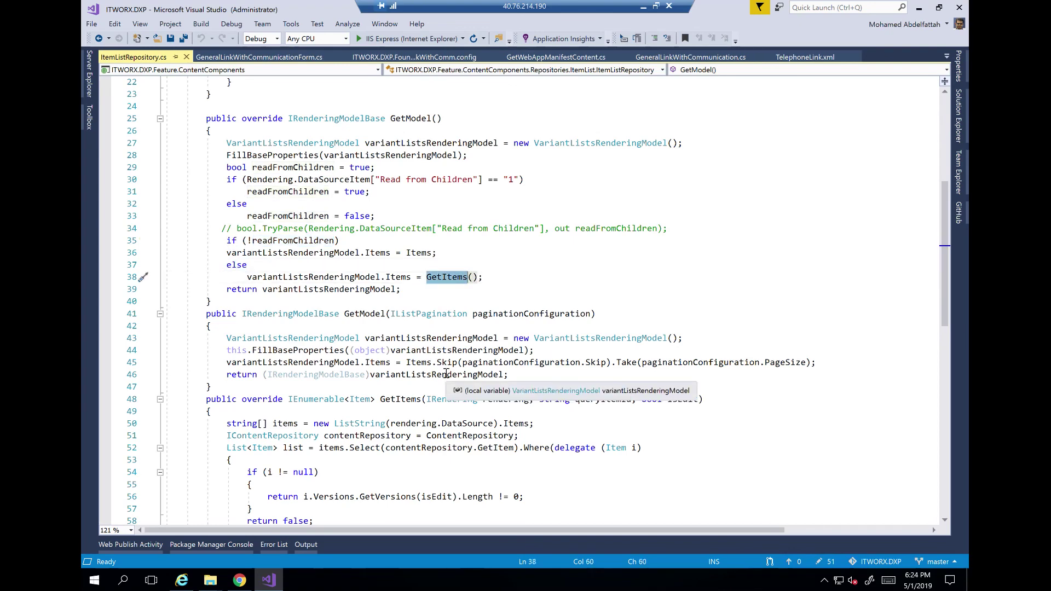
pyautogui.press('F12')
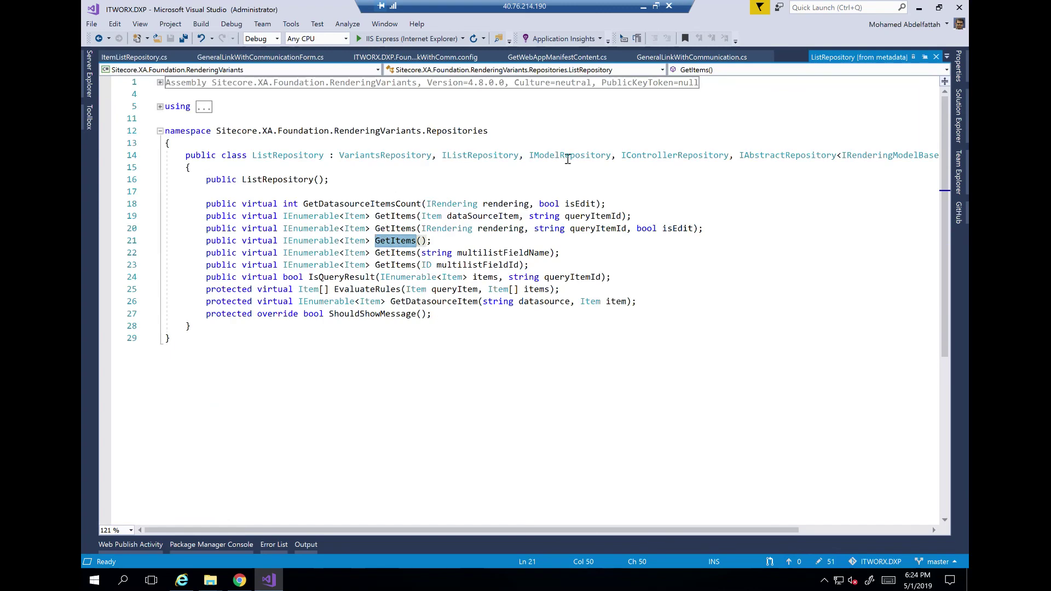
# Close the ListRepository metadata tab and return to GetModel in ItemListRepository.cs.
pyautogui.click(936, 57)
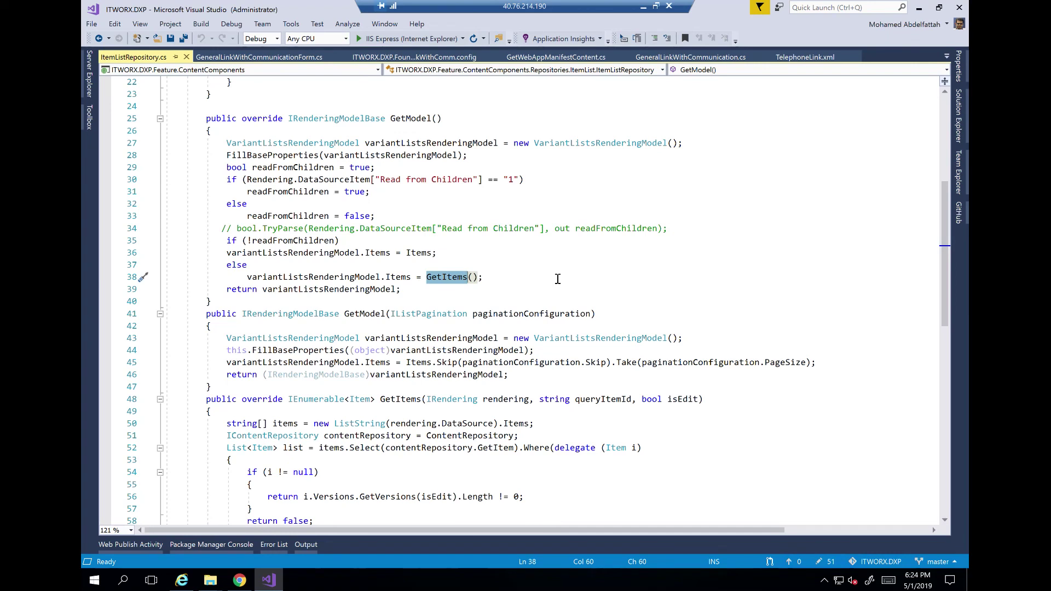
pyautogui.scroll(-7, 559, 296)
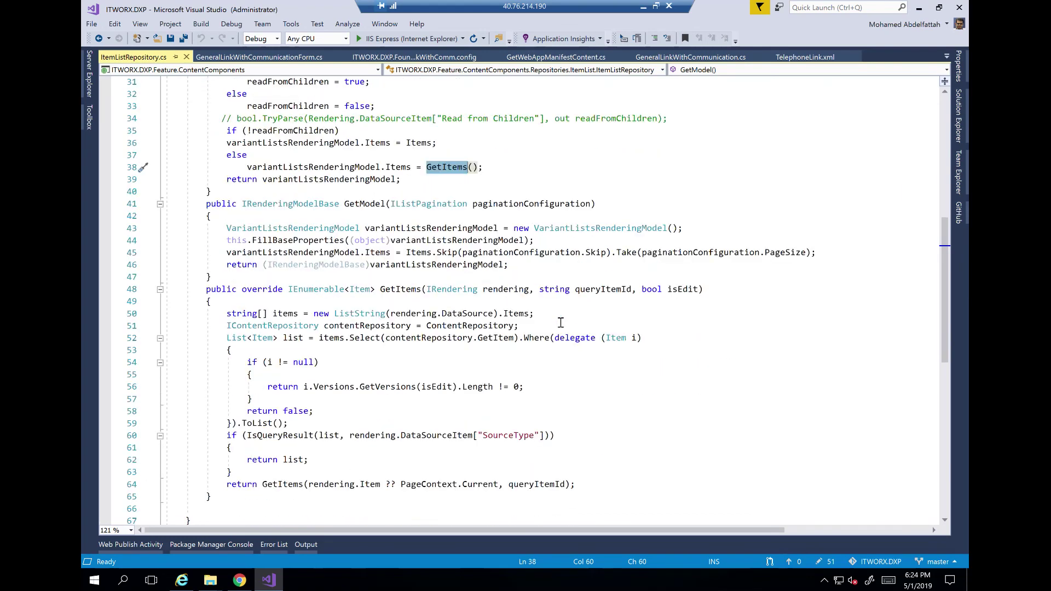
pyautogui.scroll(6, 561, 322)
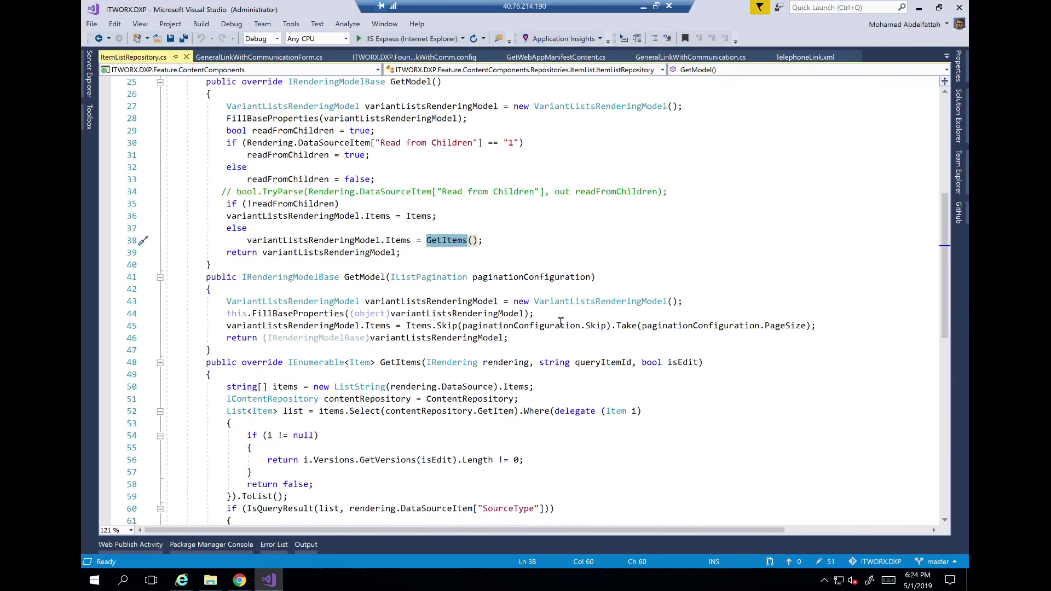